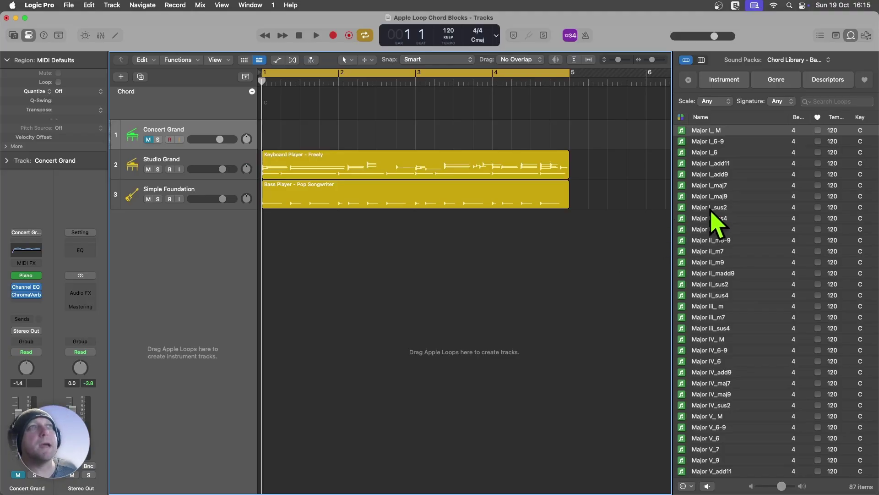
Step: Place Major I_6, I_maj9, iii_sus4 and V_ M chord loops on Concert Grand bars 1–4 and play them
{"action": "left_click", "coordinate": [712, 211]}
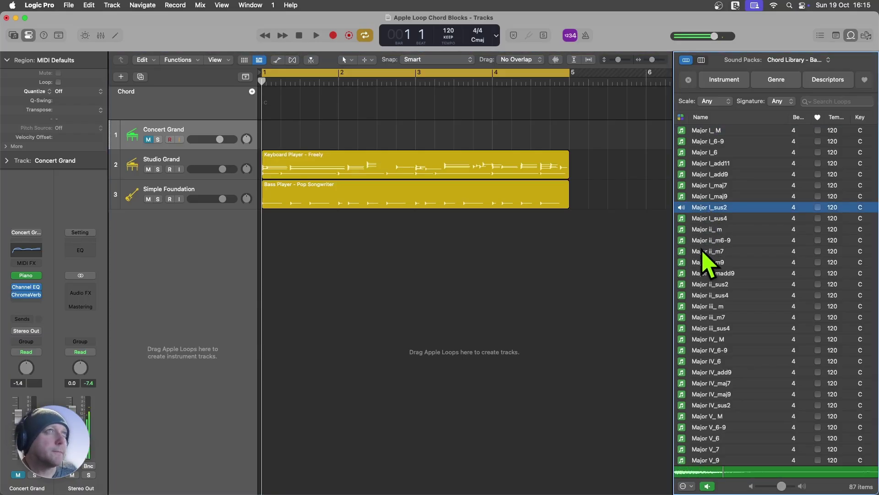
{"action": "left_click", "coordinate": [708, 263]}
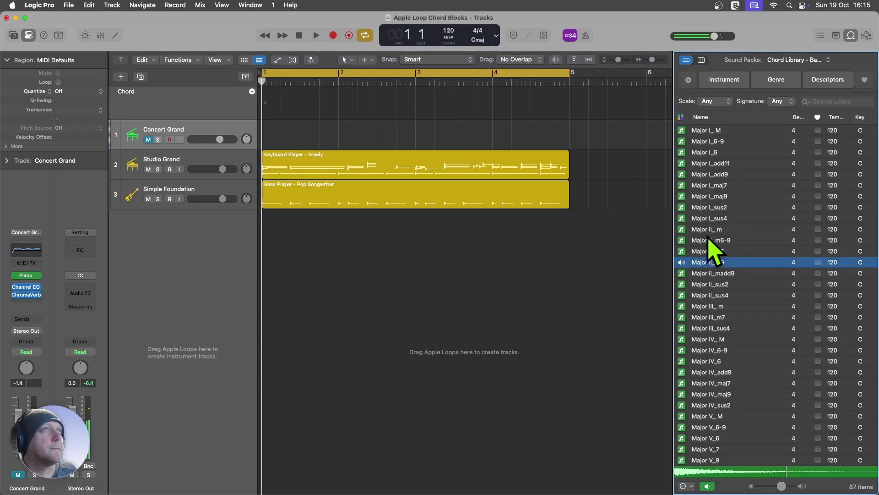
{"action": "left_click", "coordinate": [708, 153]}
{"action": "left_click_drag", "start_coordinate": [708, 155], "coordinate": [286, 141]}
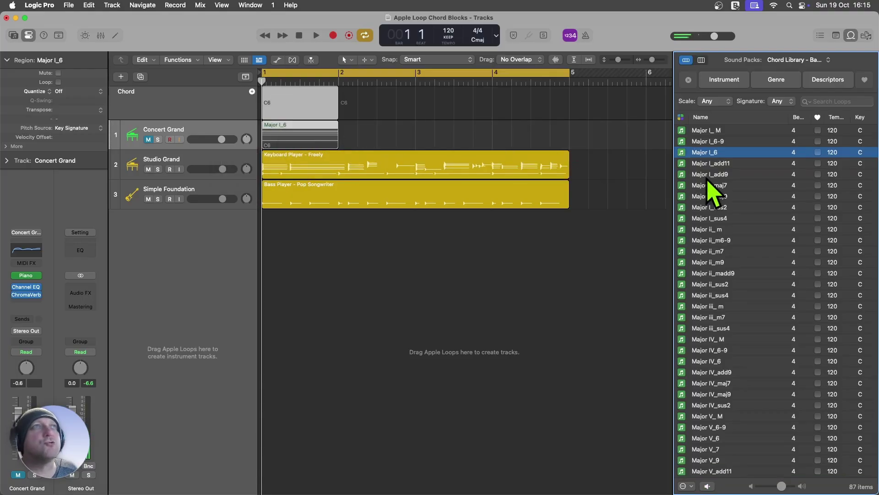
{"action": "left_click_drag", "start_coordinate": [709, 196], "coordinate": [352, 137]}
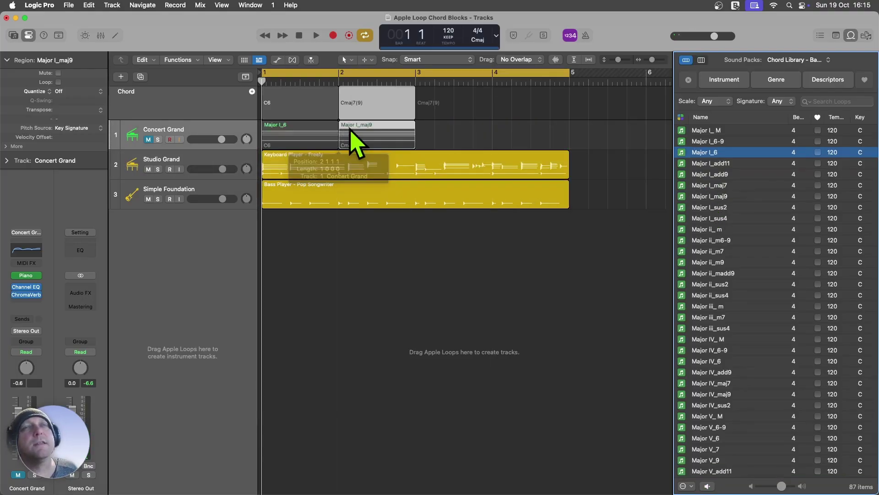
{"action": "left_click_drag", "start_coordinate": [714, 326], "coordinate": [477, 165]}
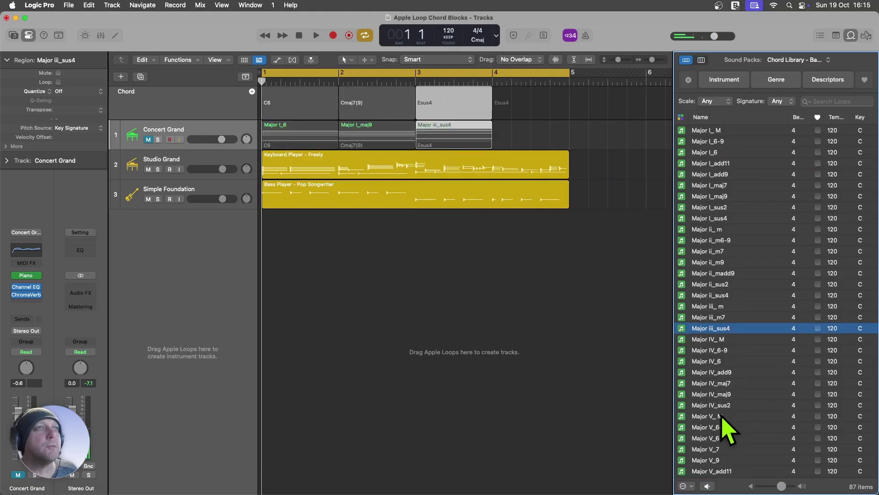
{"action": "left_click_drag", "start_coordinate": [714, 416], "coordinate": [513, 142]}
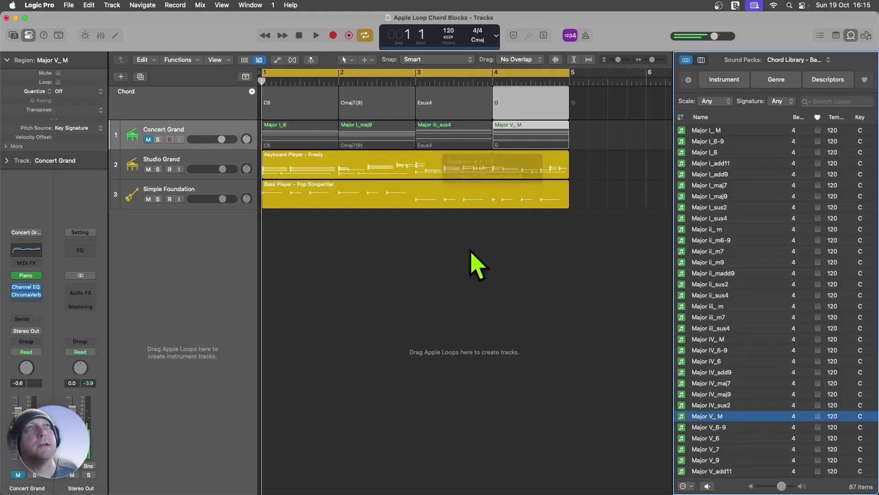
{"action": "left_click", "coordinate": [455, 281]}
{"action": "key", "text": "space"}
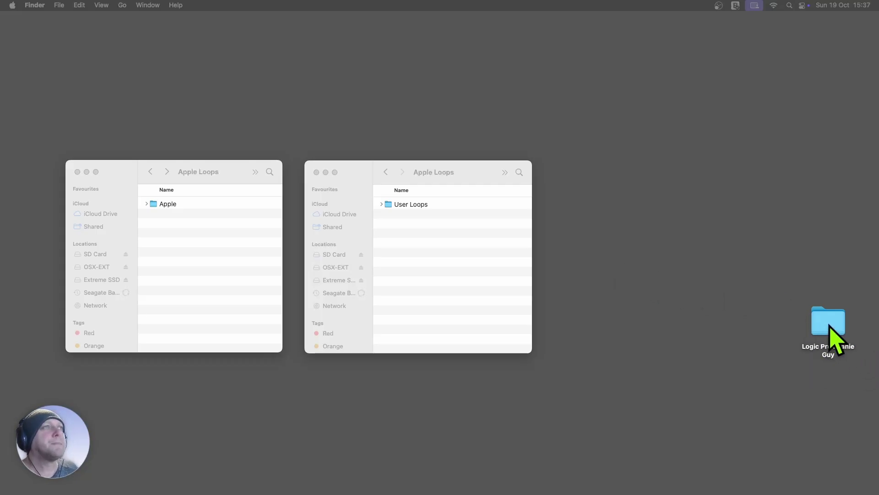
{"action": "double_click", "coordinate": [830, 326]}
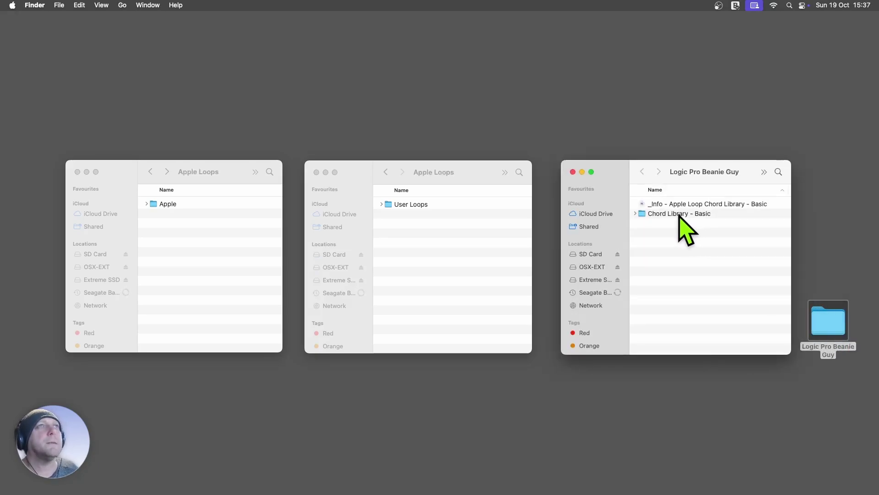
{"action": "left_click", "coordinate": [662, 206]}
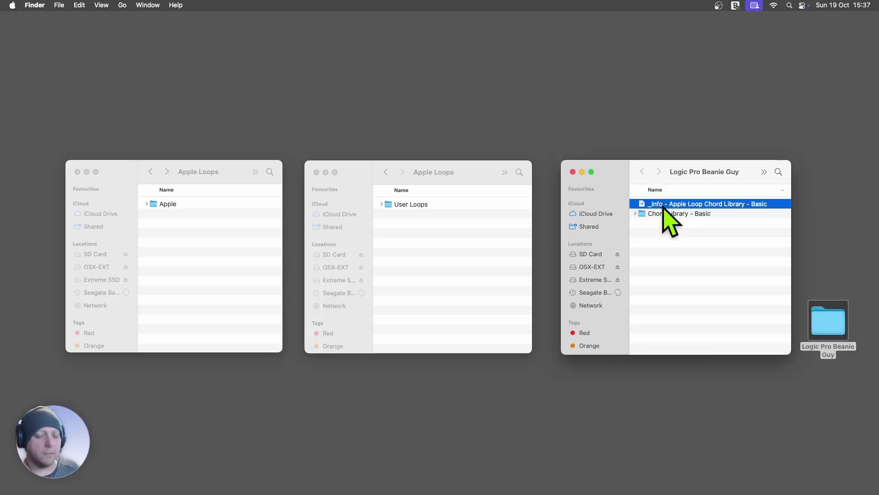
{"action": "key", "text": "space"}
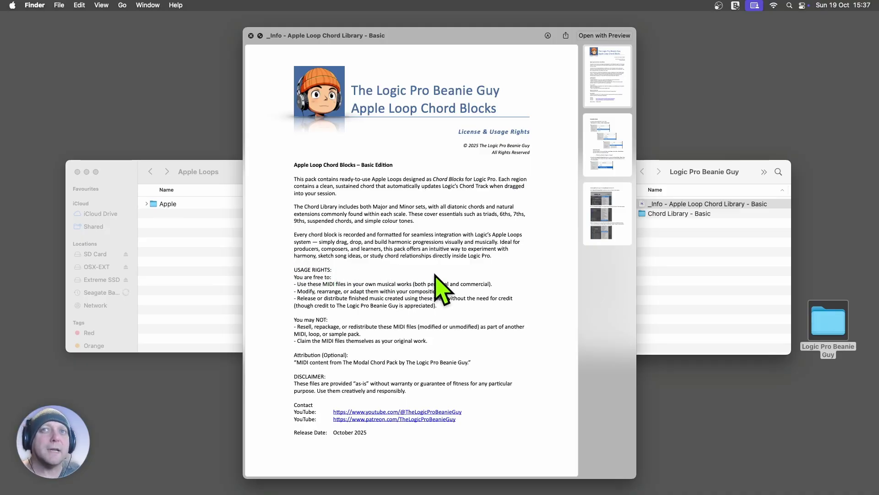
{"action": "left_click", "coordinate": [606, 146]}
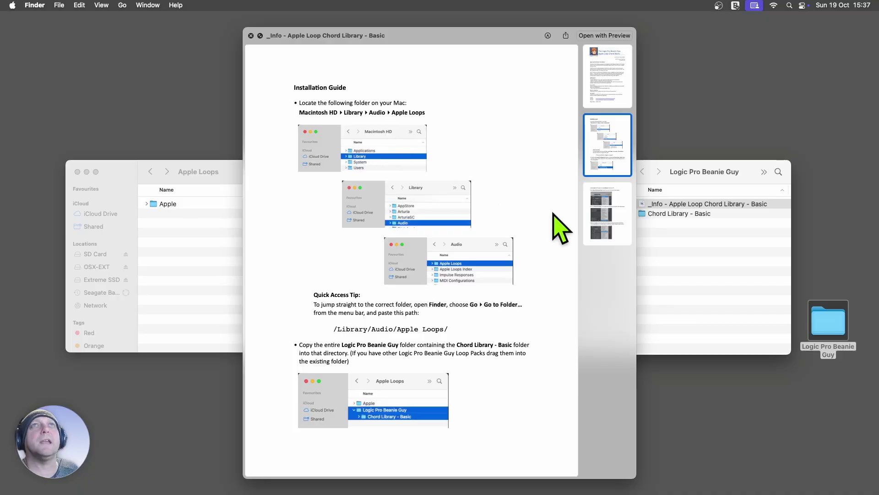
{"action": "left_click", "coordinate": [611, 223]}
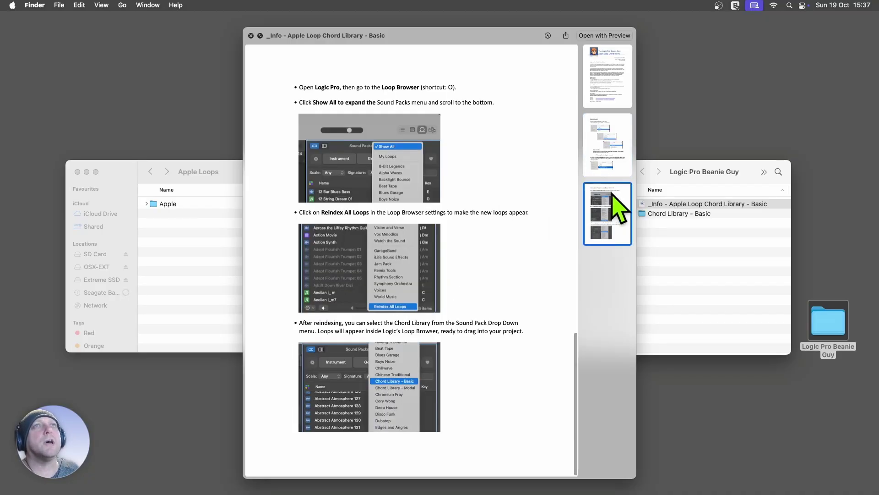
{"action": "left_click", "coordinate": [618, 147]}
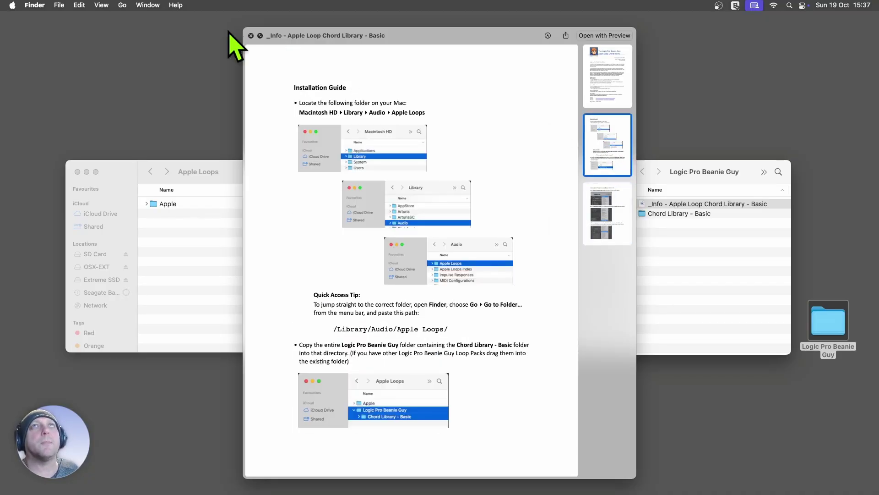
{"action": "left_click", "coordinate": [250, 35]}
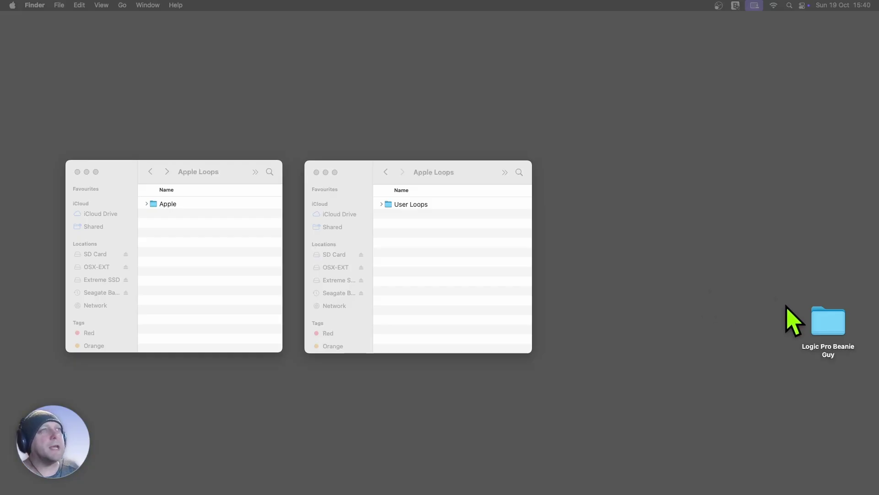
Step: Open a Finder window on the Computer via the Go menu and move it clear of the Apple Loops windows
{"action": "mouse_move", "coordinate": [827, 321]}
{"action": "left_mouse_down"}
{"action": "mouse_move", "coordinate": [805, 298]}
{"action": "mouse_move", "coordinate": [818, 326]}
{"action": "left_mouse_up"}
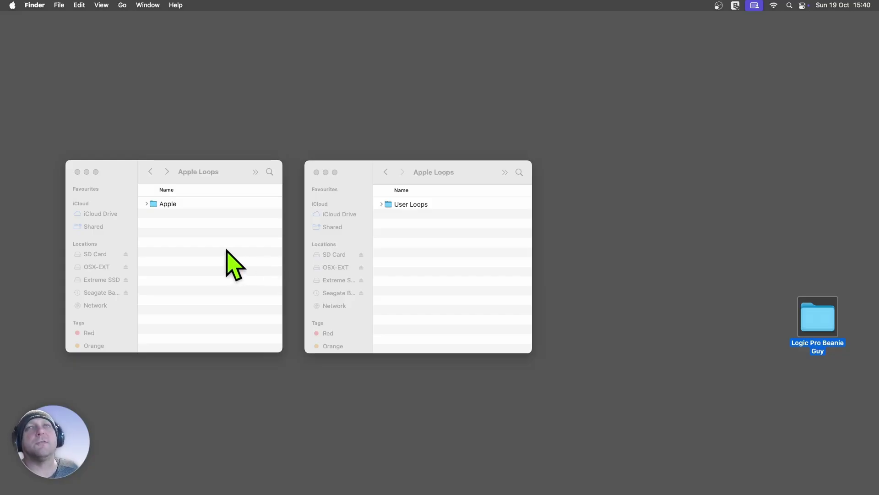
{"action": "left_click", "coordinate": [123, 5]}
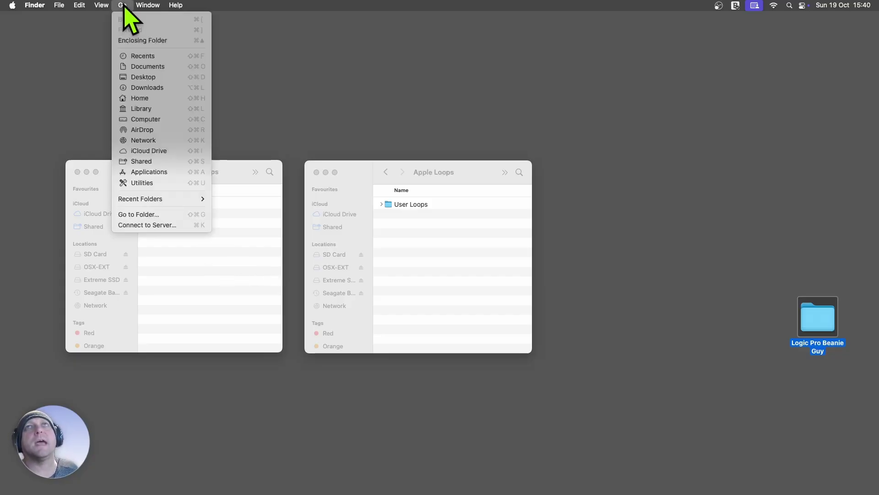
{"action": "left_click", "coordinate": [161, 120]}
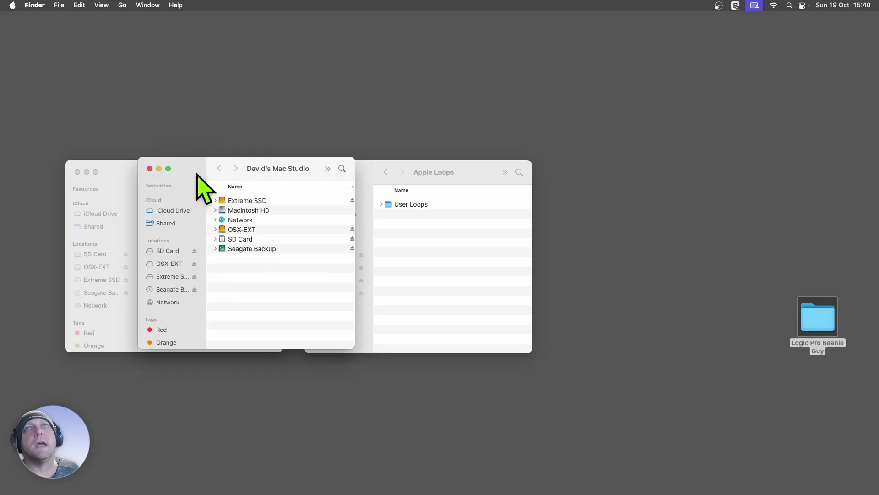
{"action": "left_click_drag", "start_coordinate": [197, 173], "coordinate": [620, 100]}
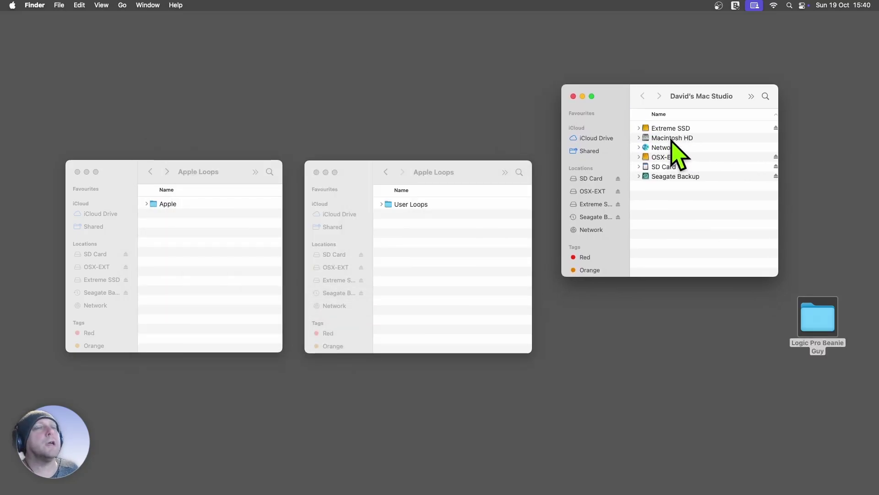
Step: Navigate through Macintosh HD, Library and Audio into the Apple Loops folder
{"action": "double_click", "coordinate": [671, 139]}
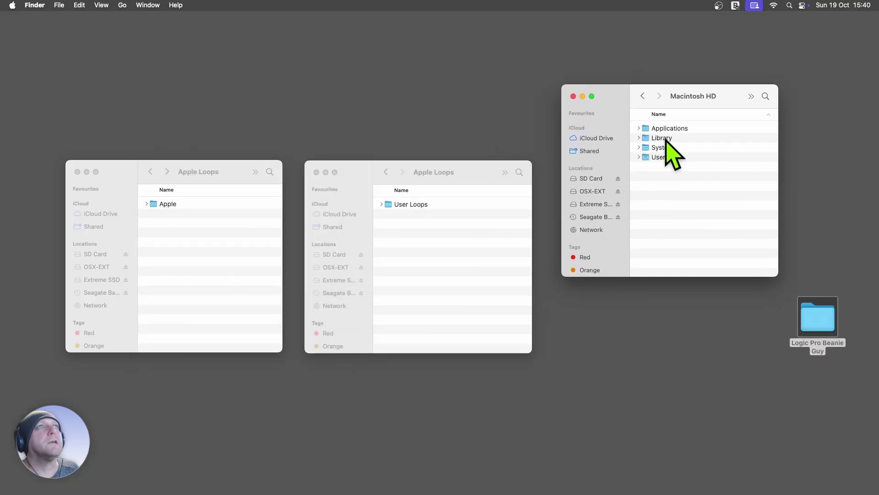
{"action": "double_click", "coordinate": [664, 140]}
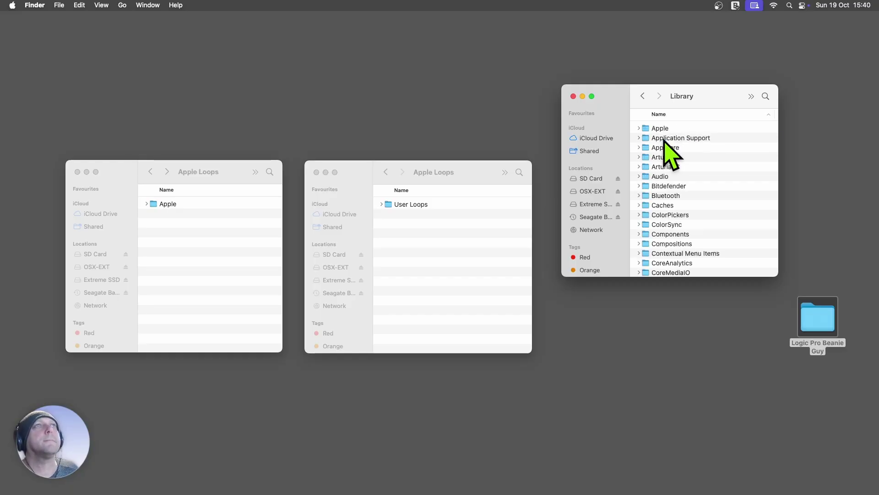
{"action": "left_click", "coordinate": [660, 178]}
{"action": "double_click", "coordinate": [661, 178]}
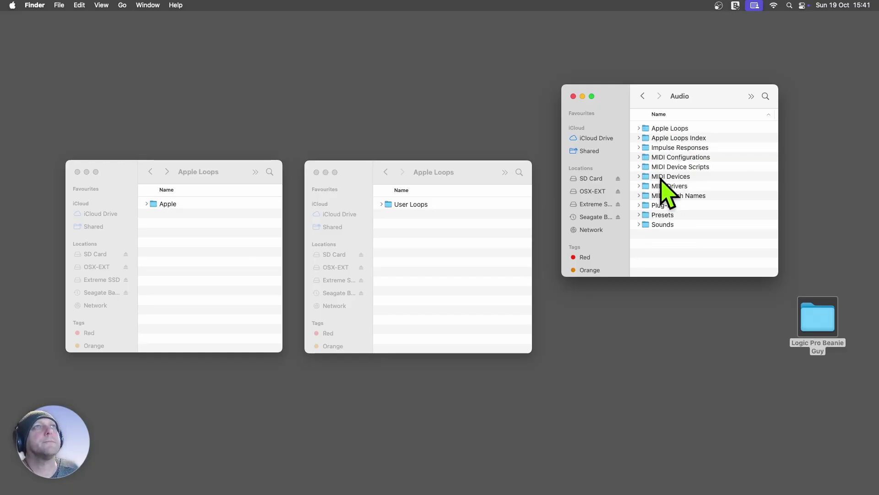
{"action": "double_click", "coordinate": [670, 128]}
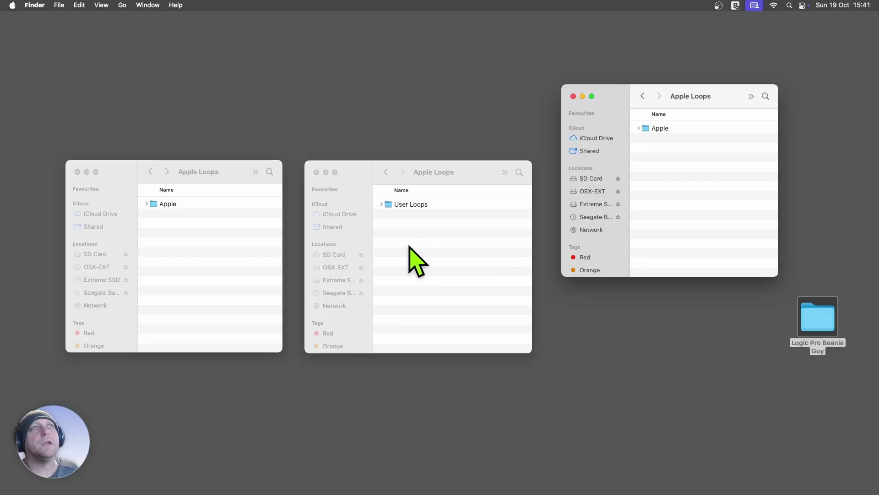
{"action": "left_click", "coordinate": [638, 128]}
{"action": "left_click", "coordinate": [638, 128]}
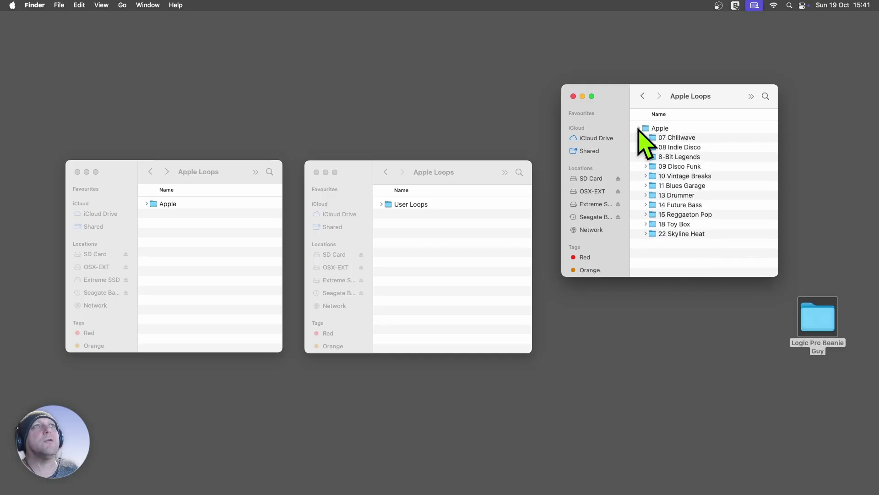
{"action": "left_click", "coordinate": [147, 204]}
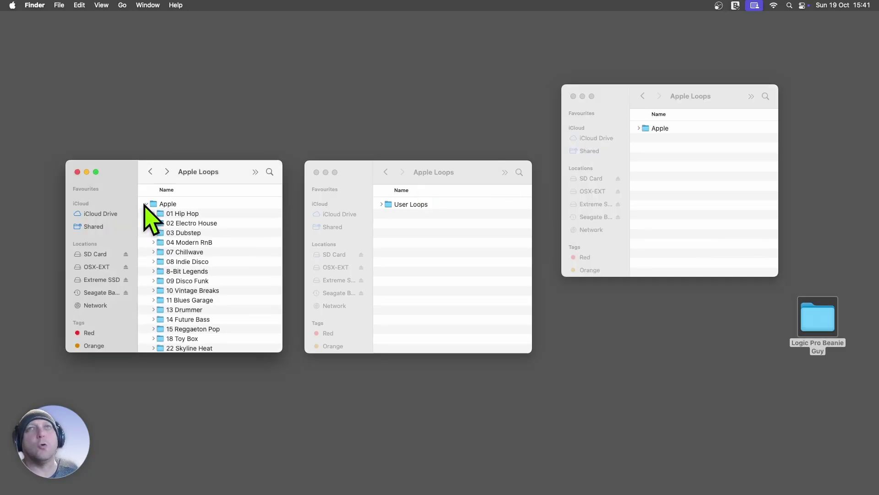
{"action": "left_click", "coordinate": [147, 203]}
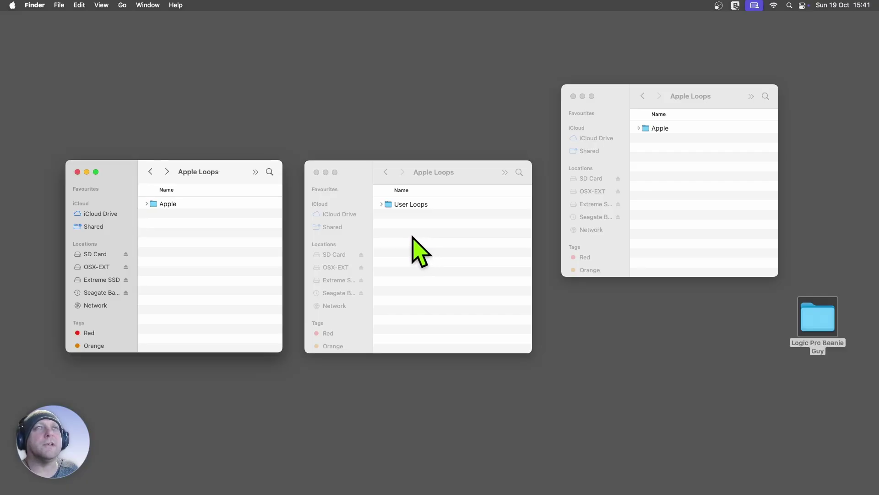
{"action": "left_click", "coordinate": [405, 225]}
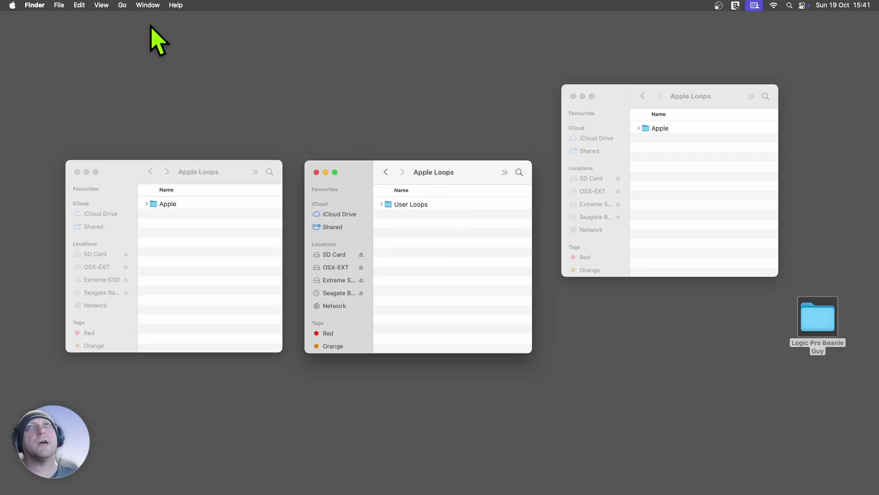
{"action": "left_click", "coordinate": [122, 5]}
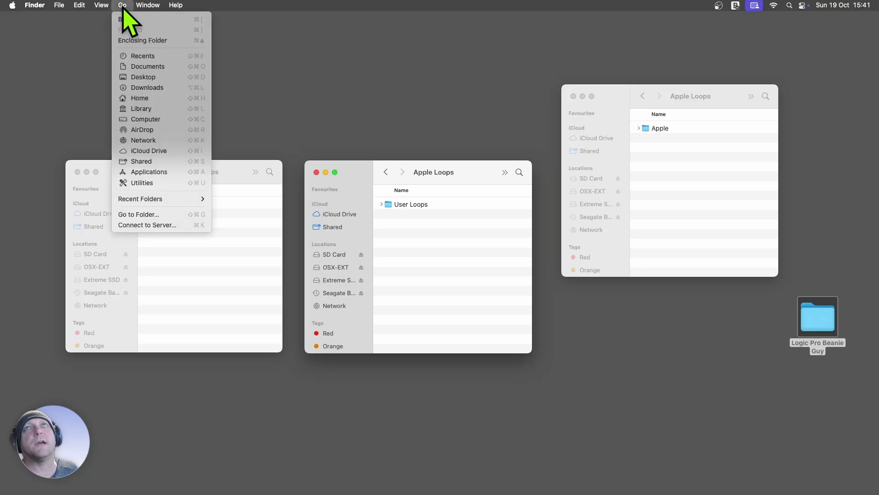
{"action": "left_click", "coordinate": [151, 111]}
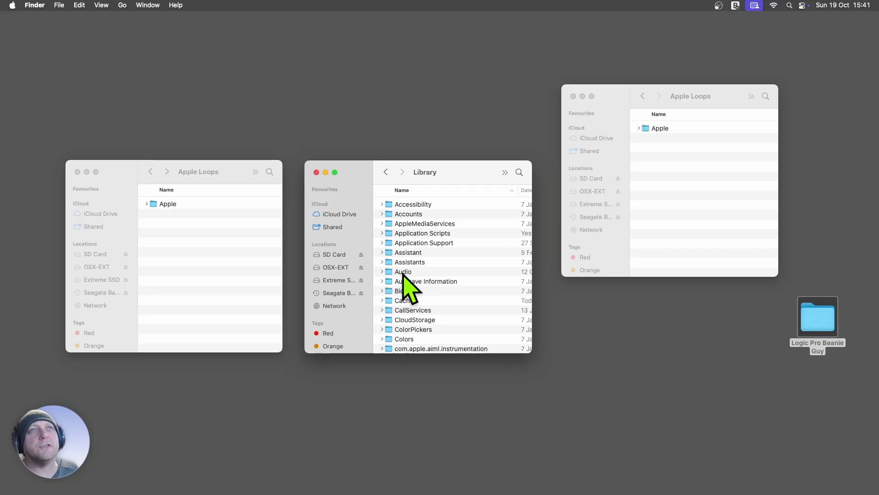
{"action": "double_click", "coordinate": [403, 272]}
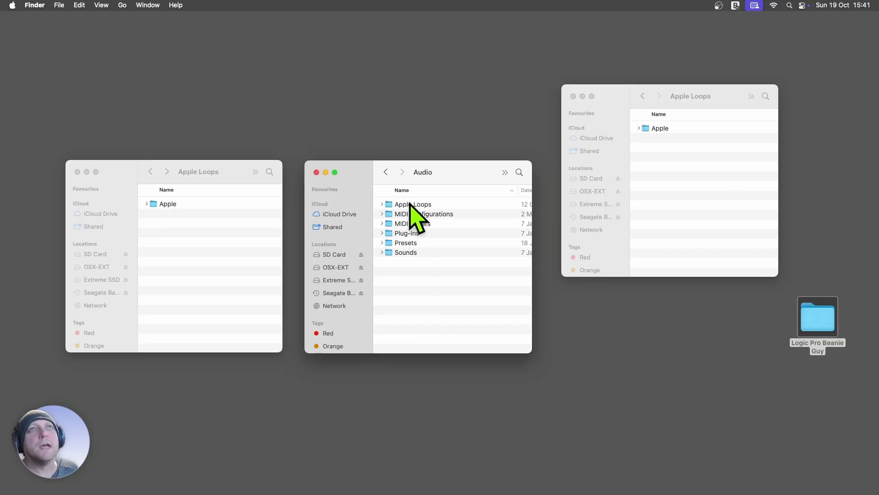
{"action": "double_click", "coordinate": [410, 205]}
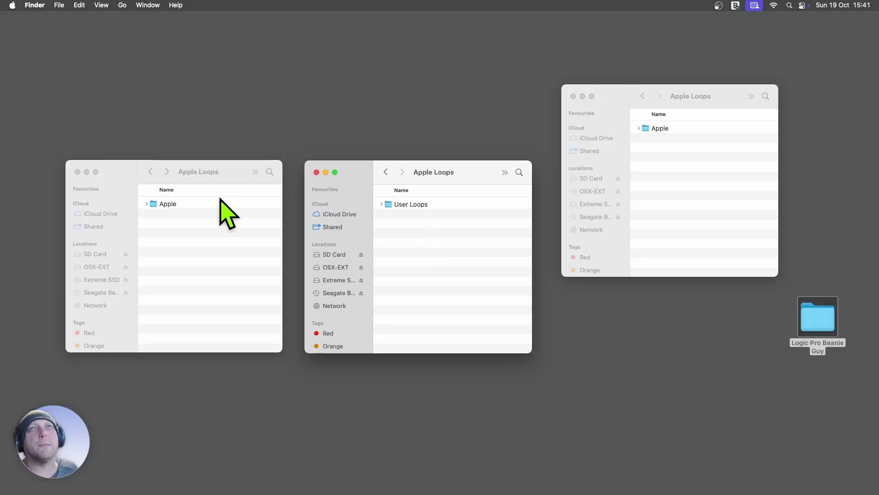
{"action": "left_click", "coordinate": [249, 226]}
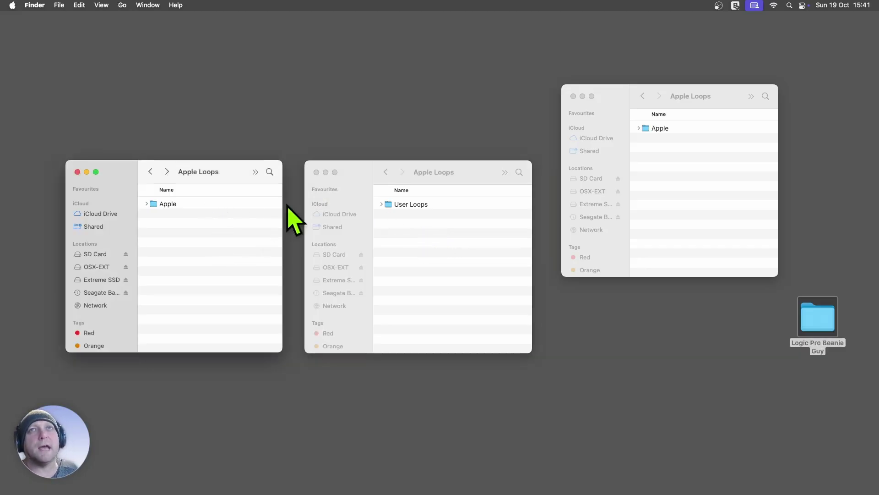
Step: Close the middle and right Apple Loops windows and copy the Logic Pro Beanie Guy folder into Apple Loops
{"action": "left_click", "coordinate": [317, 172]}
{"action": "left_click", "coordinate": [574, 96]}
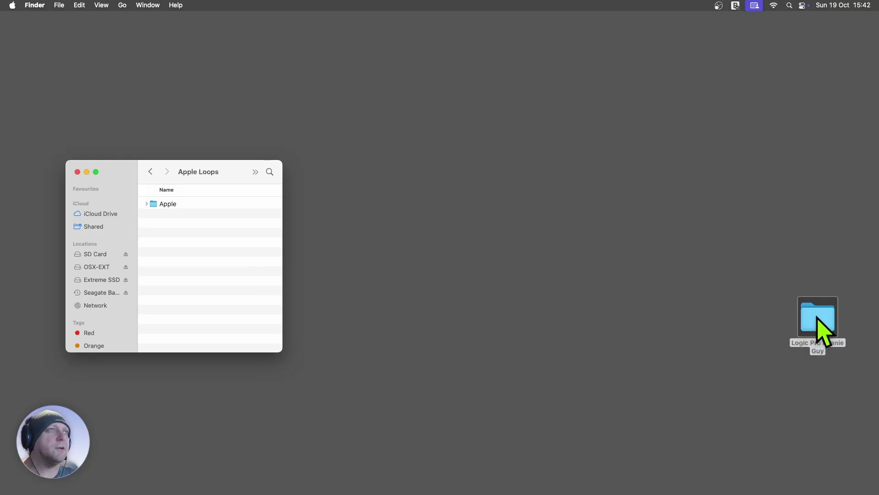
{"action": "left_click_drag", "start_coordinate": [819, 320], "coordinate": [164, 240]}
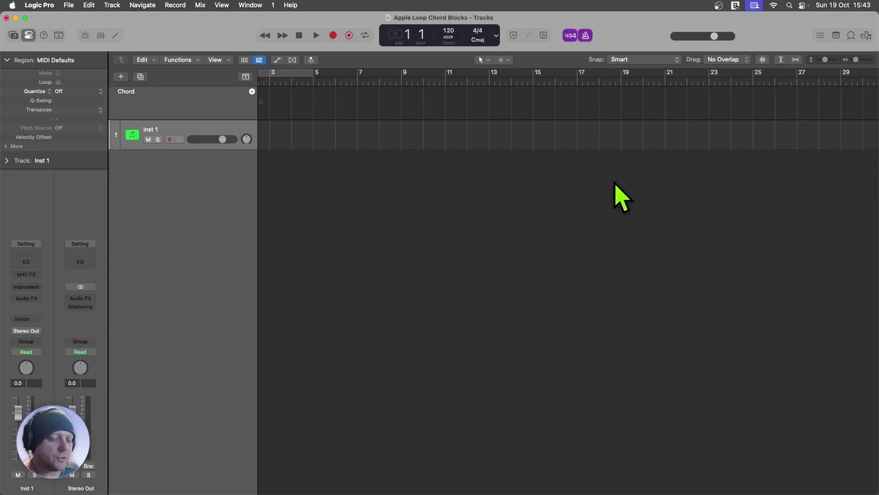
Step: Show the Loop Browser with O and run Reindex All Loops from the Sound Packs menu
{"action": "key", "text": "o"}
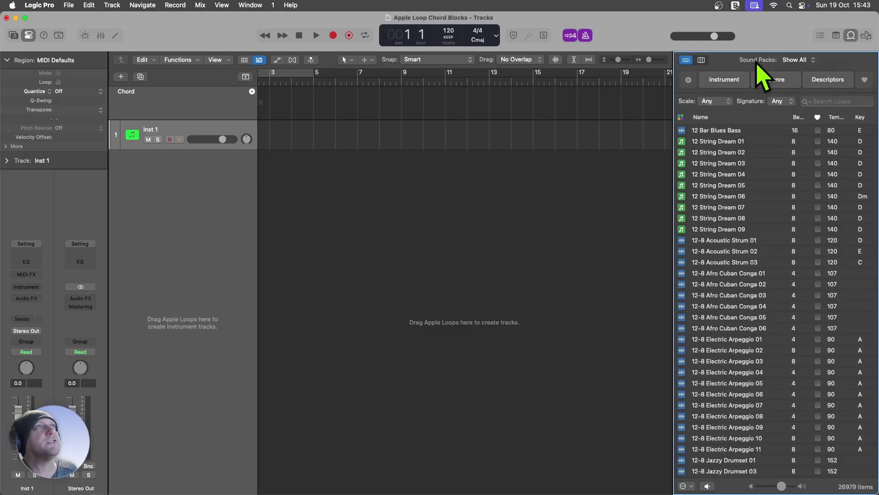
{"action": "left_click", "coordinate": [811, 62]}
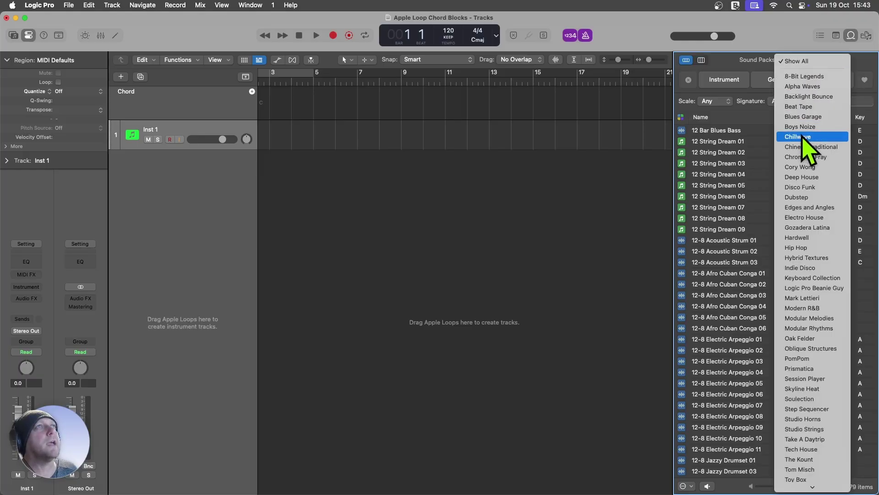
{"action": "scroll", "coordinate": [801, 235], "scroll_direction": "down", "scroll_amount": 5}
{"action": "scroll", "coordinate": [800, 242], "scroll_direction": "down", "scroll_amount": 3}
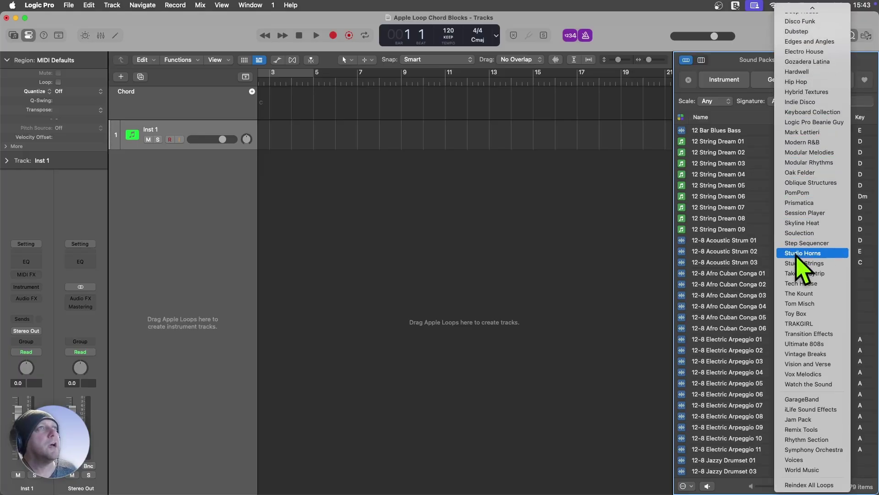
{"action": "left_click", "coordinate": [824, 487]}
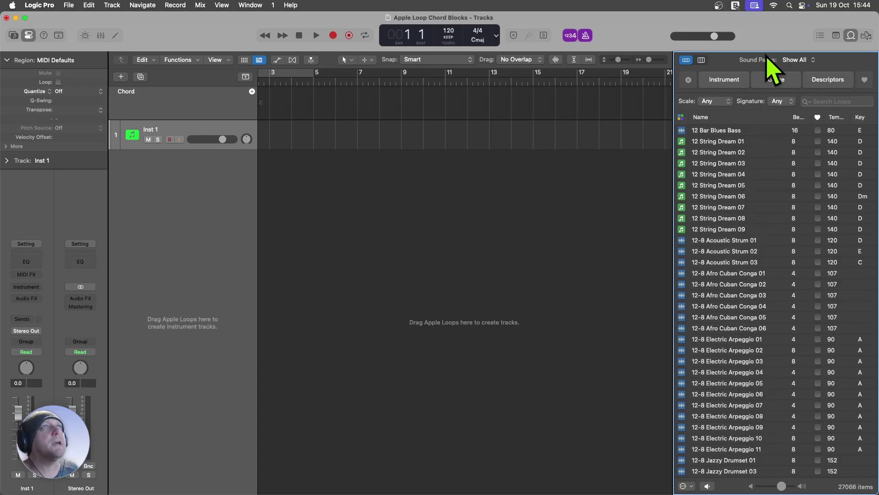
Step: Filter the Loop Browser to the Chord Library - Basic pack and browse its chord loops
{"action": "left_click", "coordinate": [810, 61]}
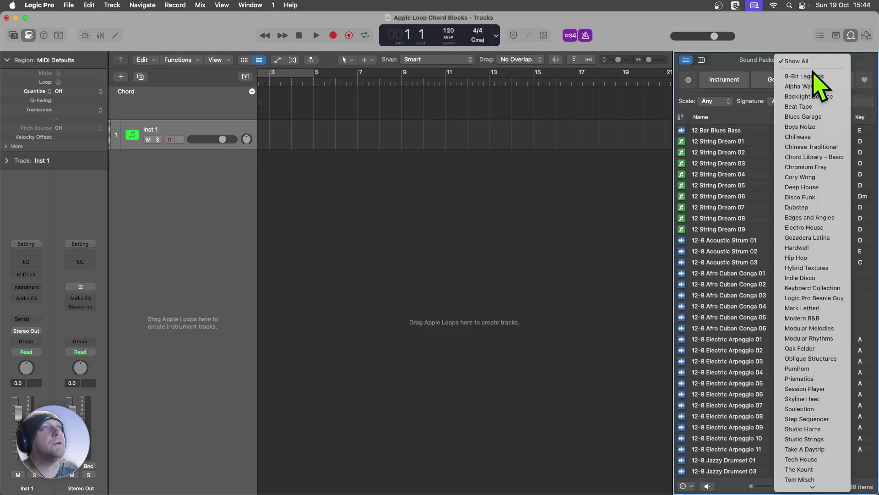
{"action": "left_click", "coordinate": [820, 161]}
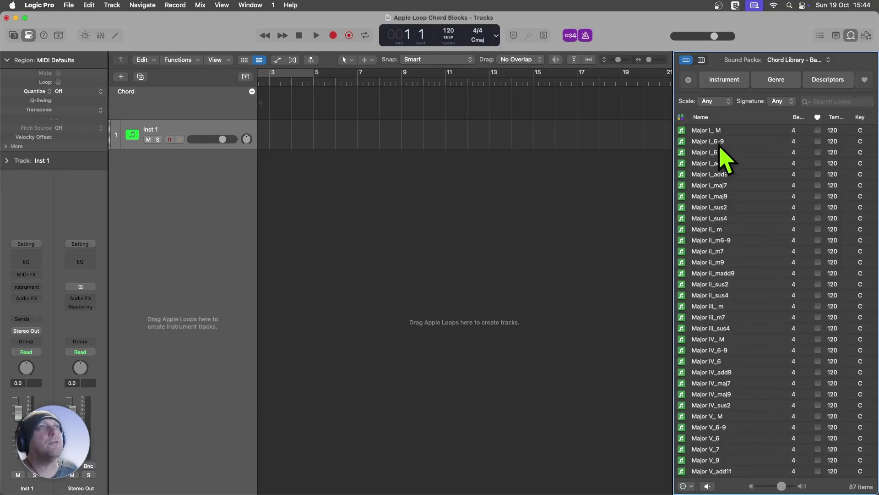
{"action": "scroll", "coordinate": [732, 270], "scroll_direction": "down", "scroll_amount": 15}
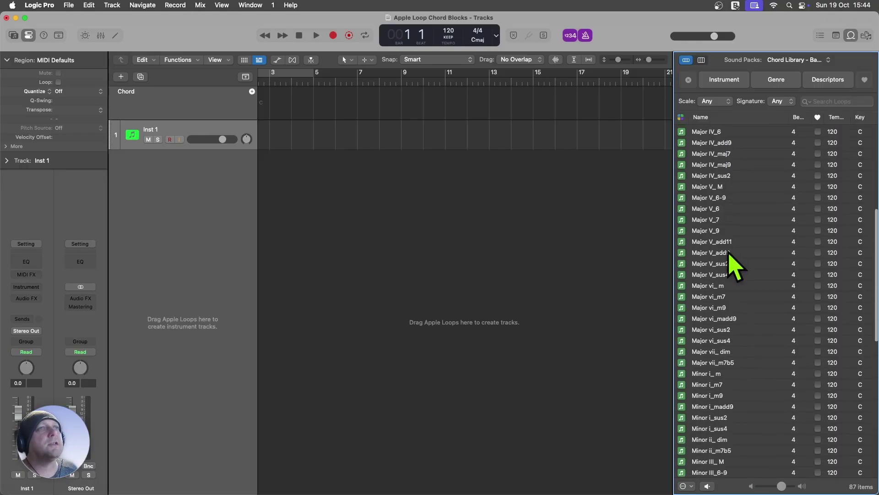
{"action": "scroll", "coordinate": [732, 261], "scroll_direction": "up", "scroll_amount": 15}
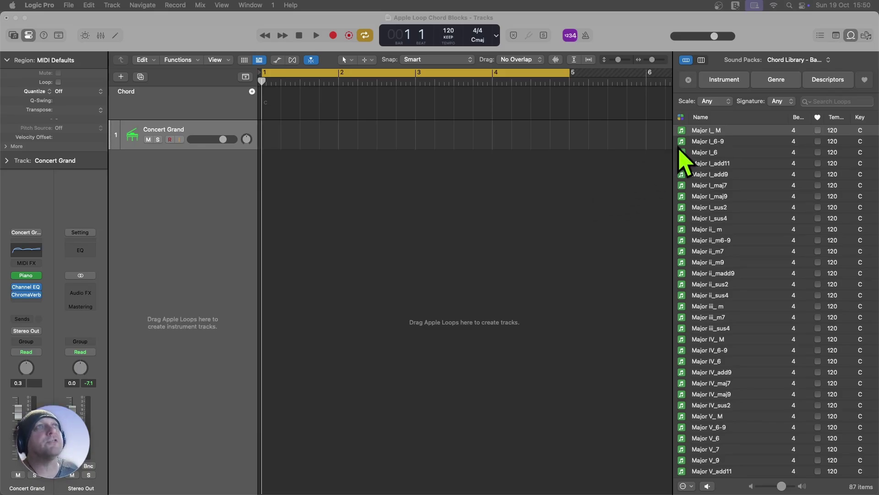
{"action": "left_click", "coordinate": [738, 133]}
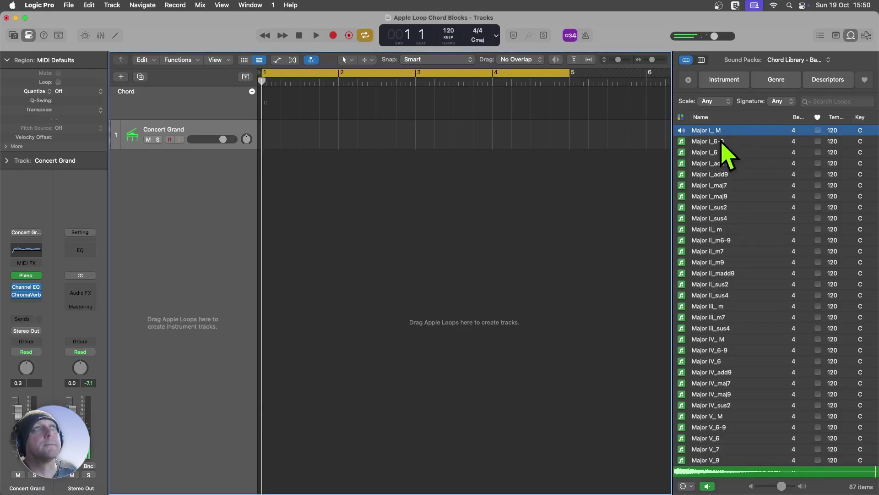
{"action": "left_click", "coordinate": [707, 486]}
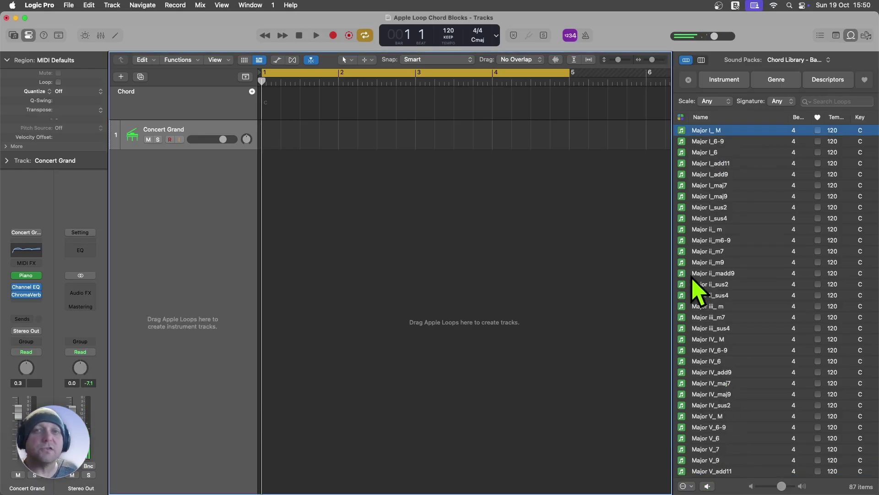
{"action": "left_click", "coordinate": [707, 229]}
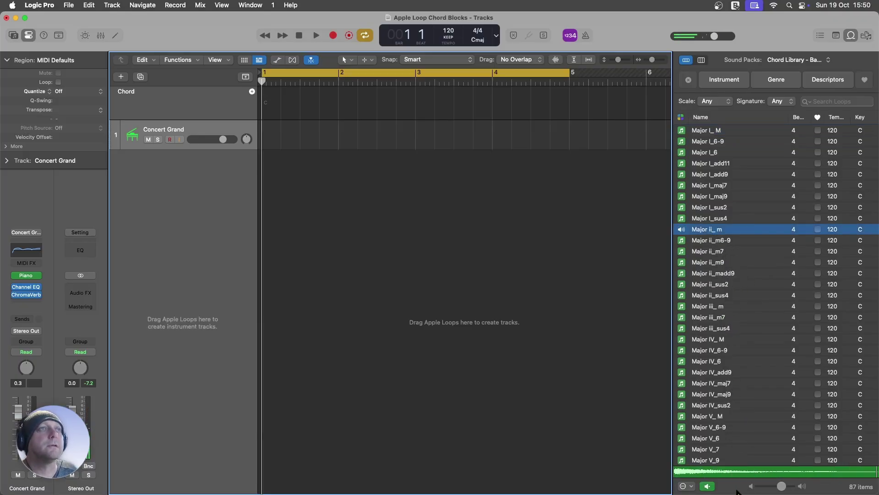
{"action": "left_click", "coordinate": [708, 486]}
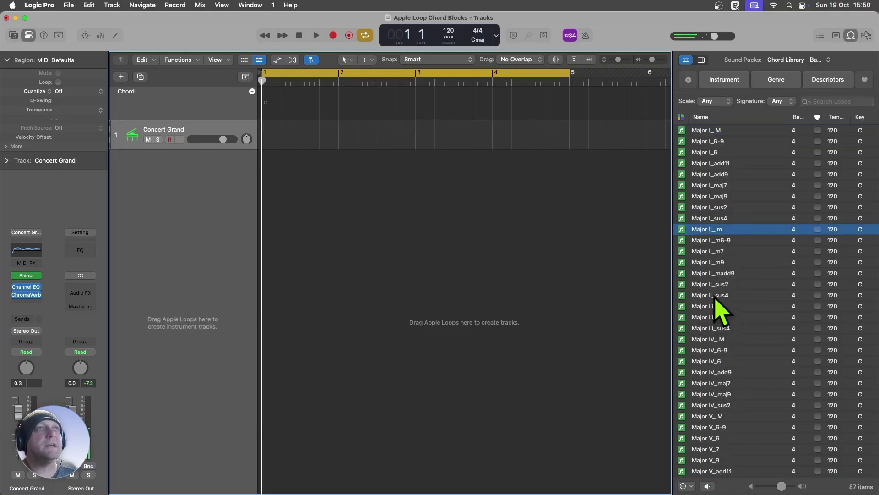
{"action": "left_click", "coordinate": [714, 296]}
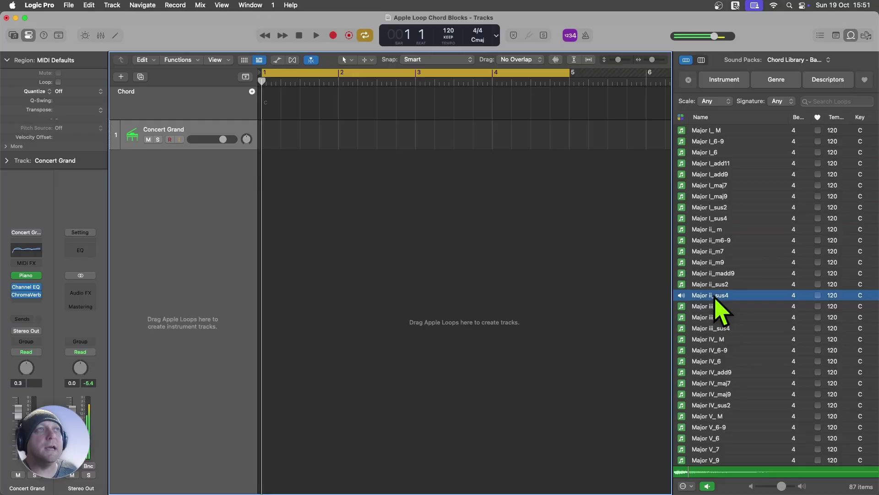
{"action": "left_click", "coordinate": [707, 487]}
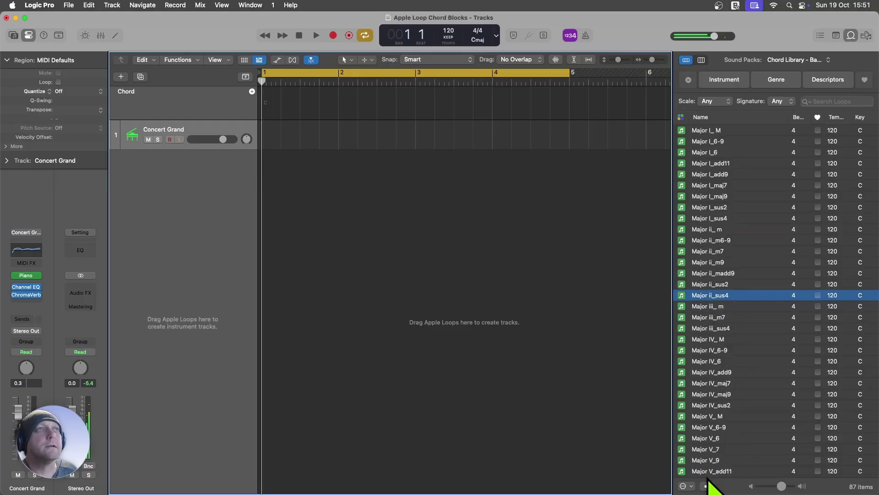
{"action": "left_click", "coordinate": [714, 352]}
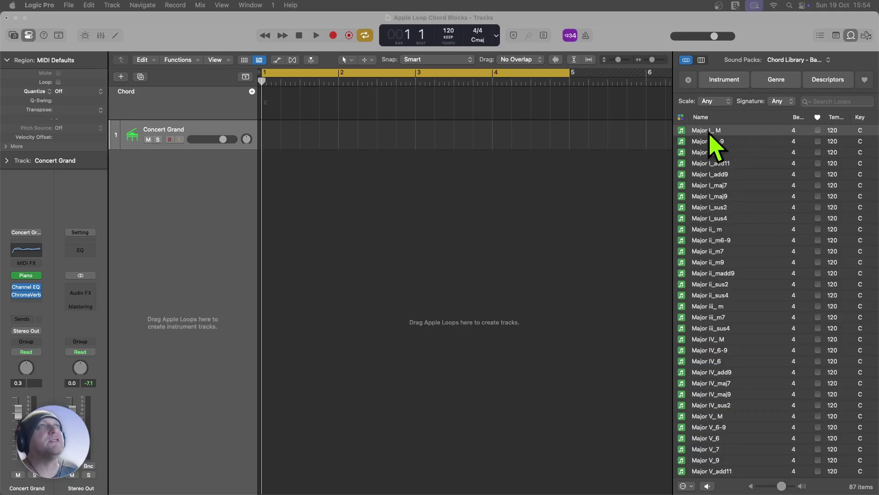
Step: Place the Major I_ M (C) loop at bar 1 of Concert Grand and play it back
{"action": "left_click_drag", "start_coordinate": [720, 133], "coordinate": [266, 140]}
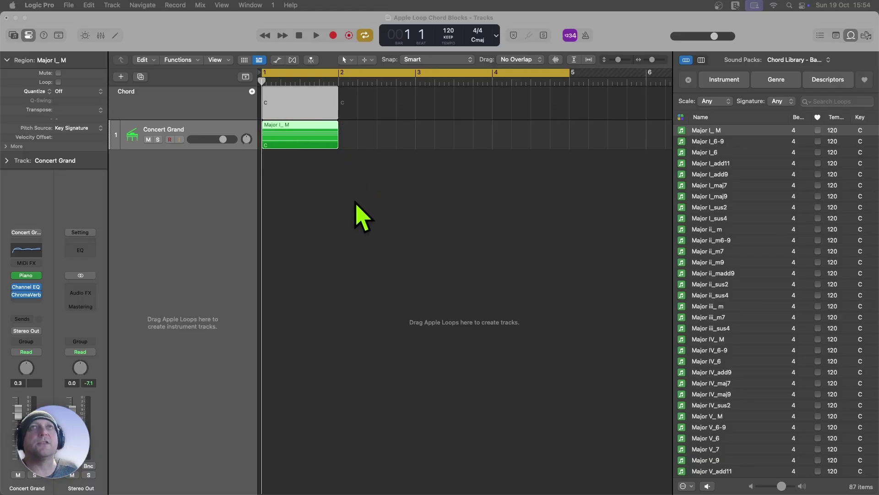
{"action": "left_click", "coordinate": [339, 201]}
{"action": "key", "text": "space"}
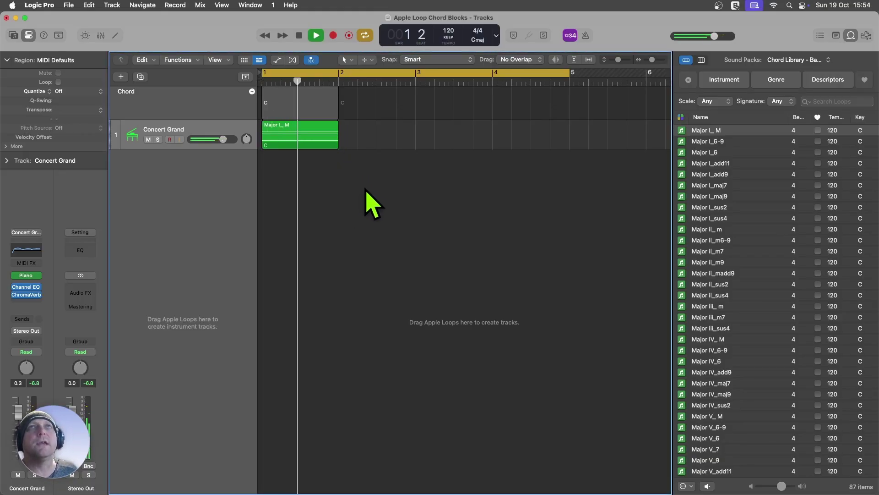
{"action": "key", "text": "space"}
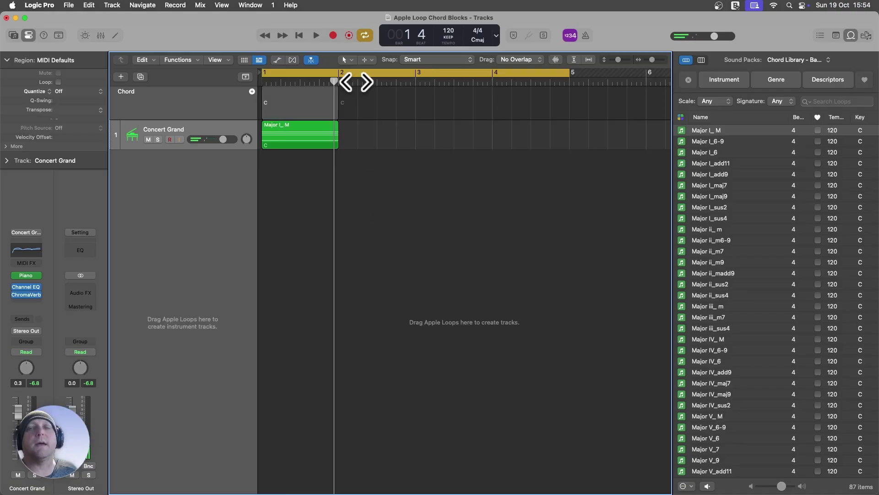
{"action": "key", "text": "Return"}
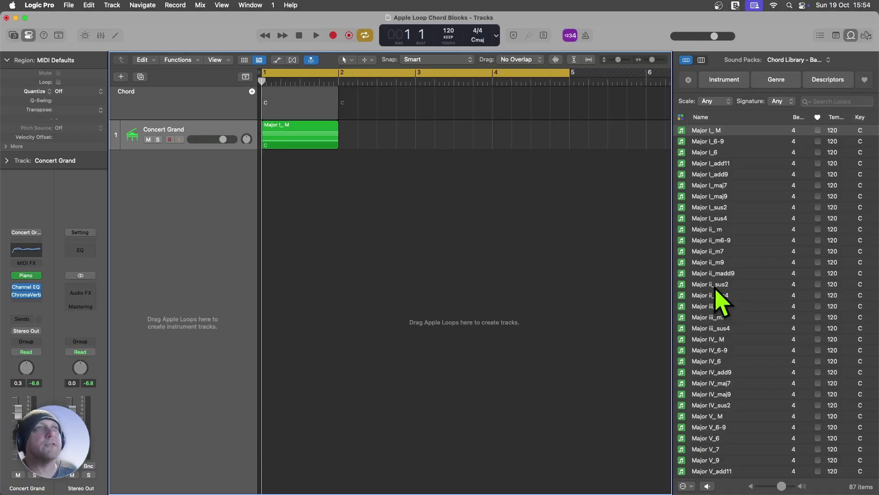
Step: Add the Major IV_maj7 loop at bar 2 and Major vi_sus4 at bar 3
{"action": "scroll", "coordinate": [713, 350], "scroll_direction": "down", "scroll_amount": 3}
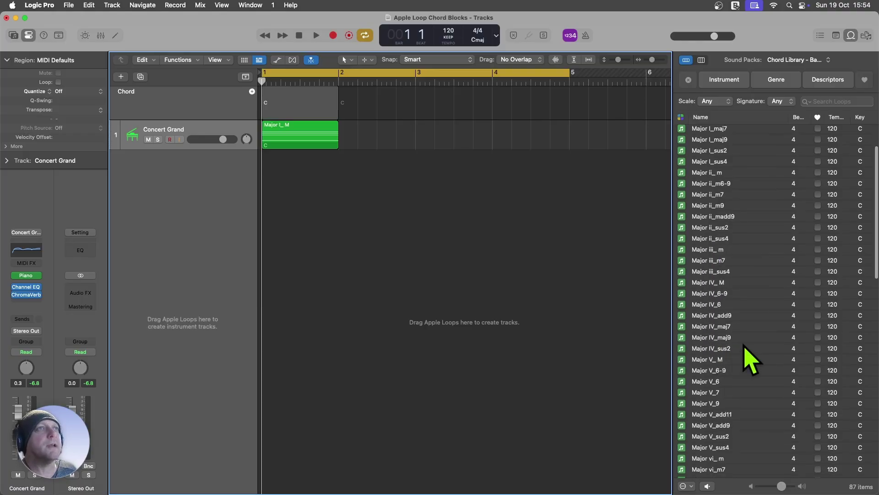
{"action": "left_click", "coordinate": [714, 327]}
{"action": "left_click_drag", "start_coordinate": [717, 331], "coordinate": [365, 157]}
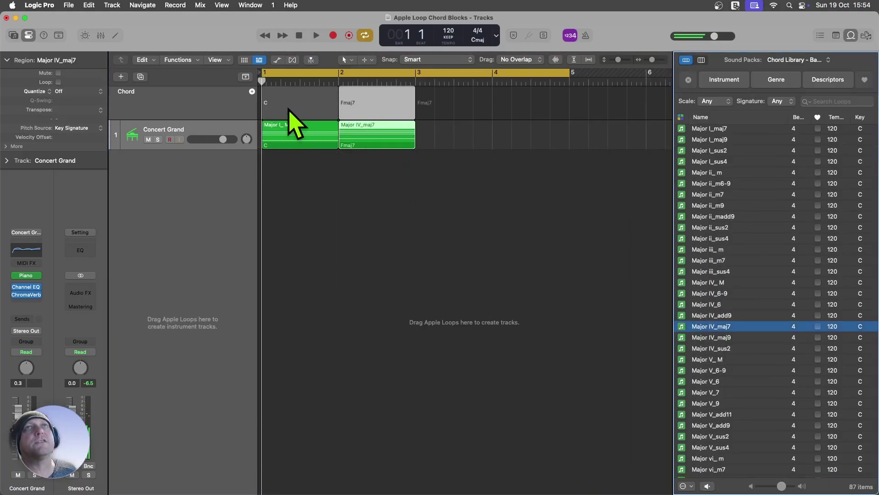
{"action": "scroll", "coordinate": [733, 390], "scroll_direction": "down", "scroll_amount": 5}
{"action": "scroll", "coordinate": [723, 380], "scroll_direction": "down", "scroll_amount": 6}
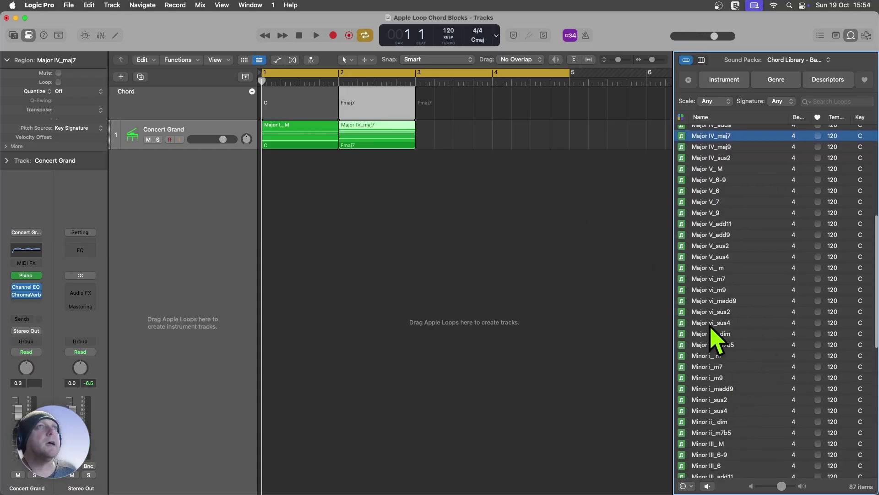
{"action": "left_click", "coordinate": [710, 327]}
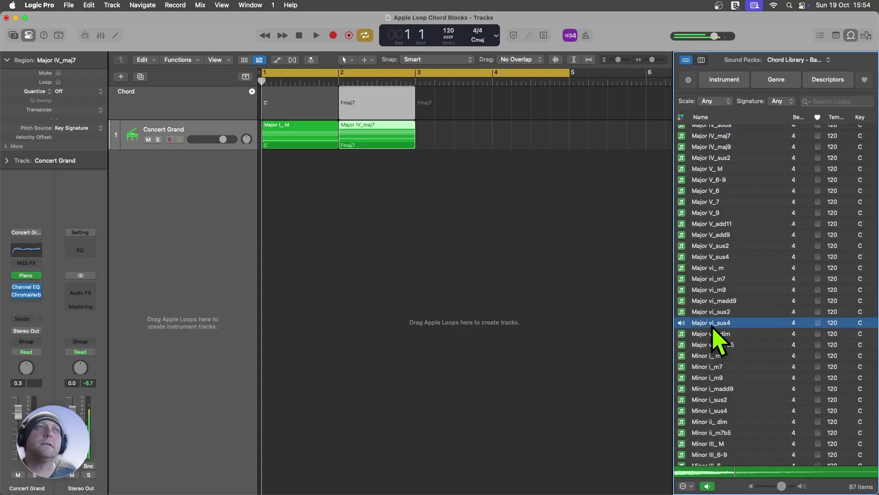
{"action": "left_click_drag", "start_coordinate": [712, 331], "coordinate": [420, 143]}
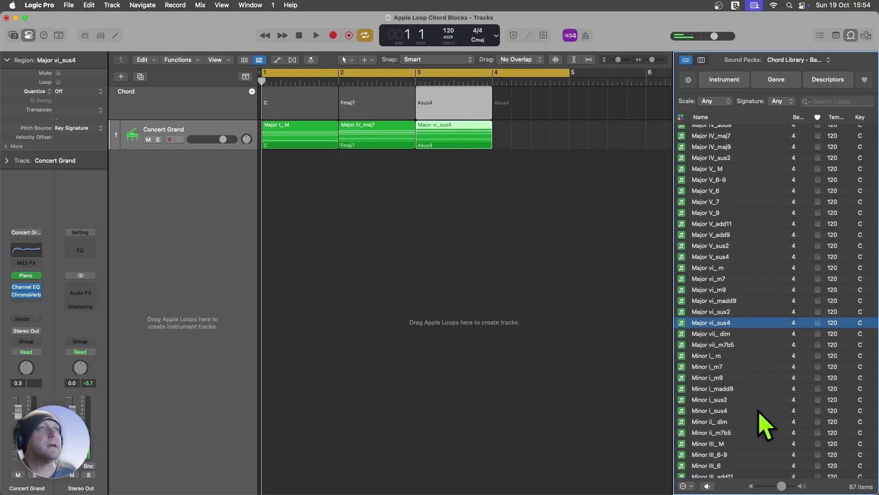
Step: Add the Major ii_ m loop as Dm at bar 4 and play the progression from the start
{"action": "scroll", "coordinate": [765, 423], "scroll_direction": "down", "scroll_amount": 20}
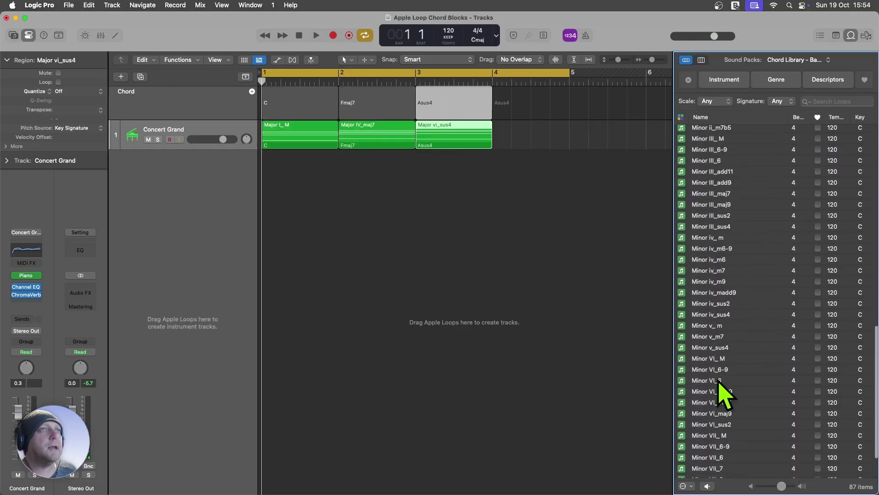
{"action": "scroll", "coordinate": [725, 394], "scroll_direction": "up", "scroll_amount": 20}
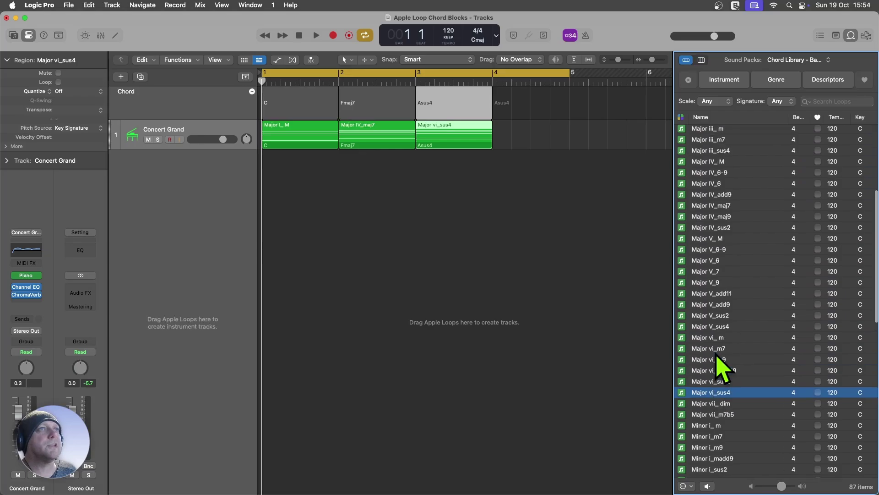
{"action": "scroll", "coordinate": [717, 358], "scroll_direction": "up", "scroll_amount": 8}
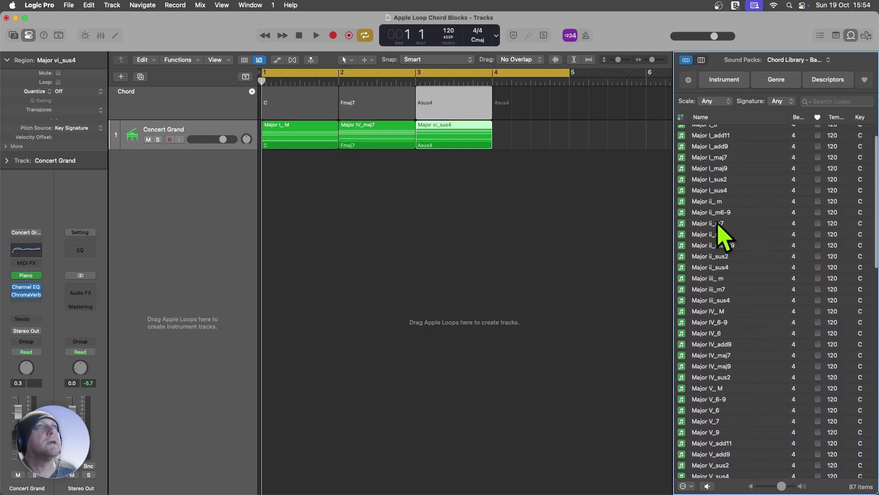
{"action": "left_click", "coordinate": [712, 202]}
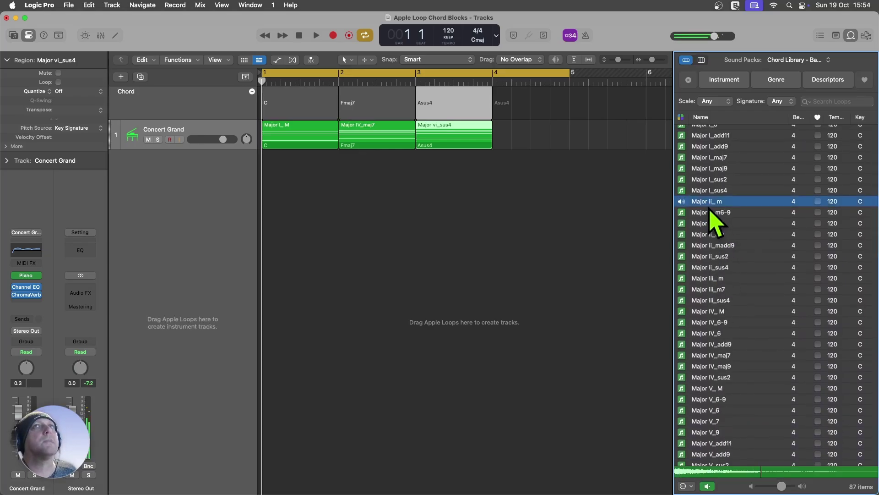
{"action": "left_click_drag", "start_coordinate": [705, 204], "coordinate": [506, 154]}
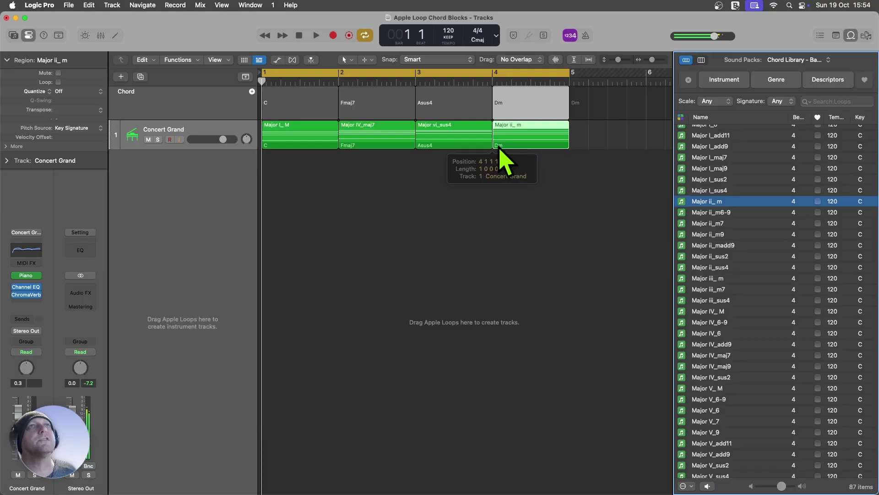
{"action": "left_click", "coordinate": [481, 224]}
{"action": "key", "text": "space"}
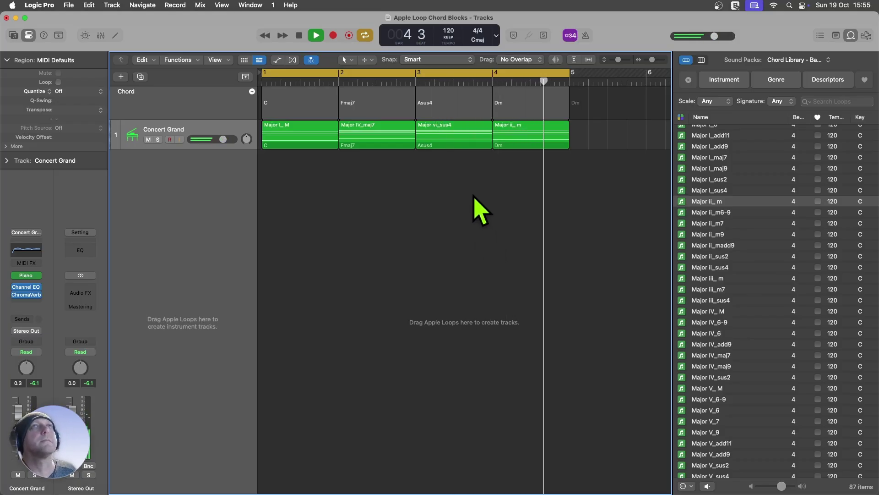
{"action": "key", "text": "space"}
{"action": "key", "text": "Return"}
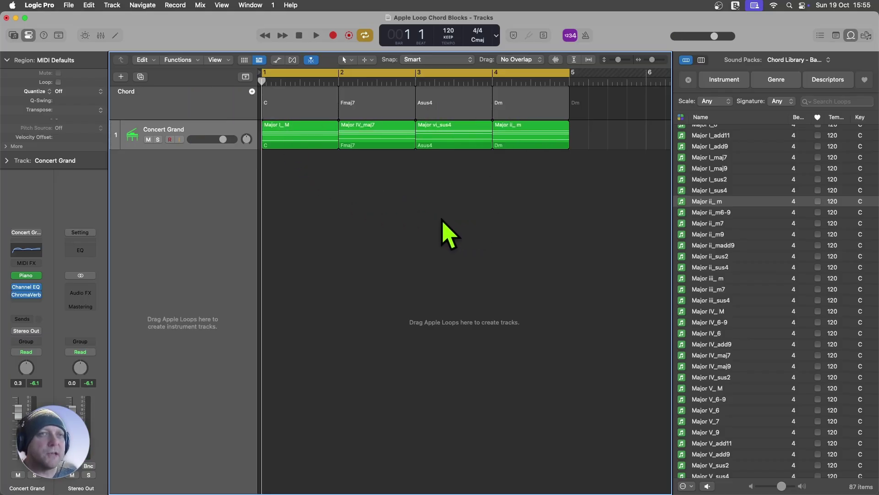
{"action": "scroll", "coordinate": [683, 435], "scroll_direction": "up", "scroll_amount": 1}
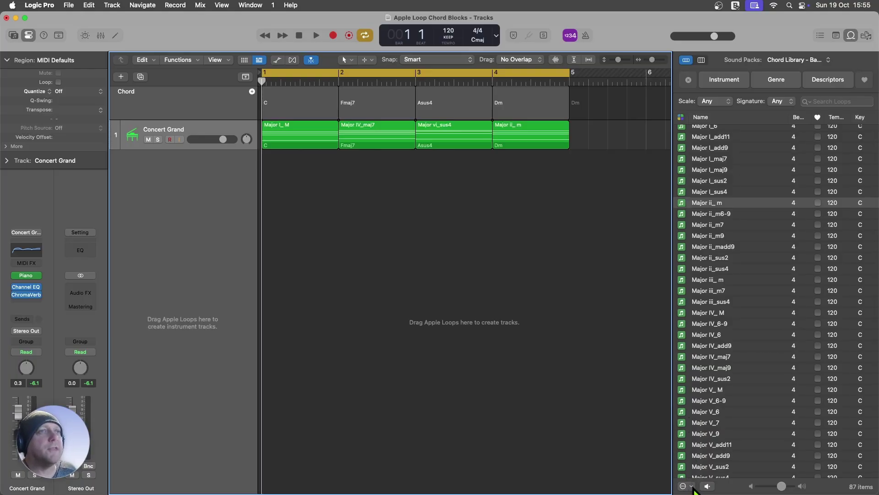
{"action": "left_click", "coordinate": [691, 487]}
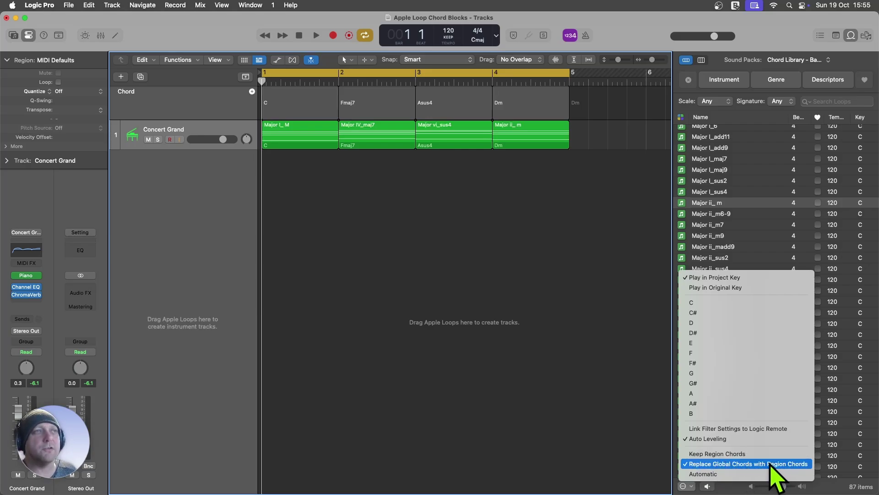
{"action": "left_click", "coordinate": [481, 224]}
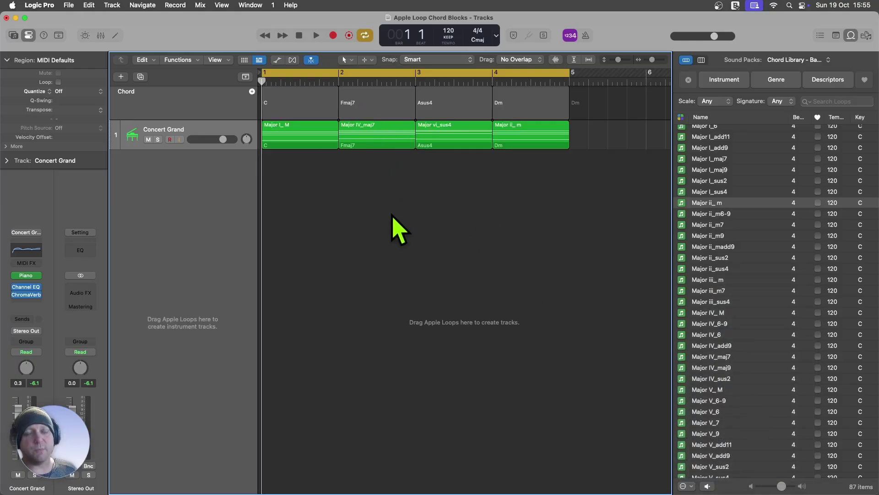
Step: Play the progression and audition the Major I_add9 and Major IV_6-9 loops
{"action": "key", "text": "space"}
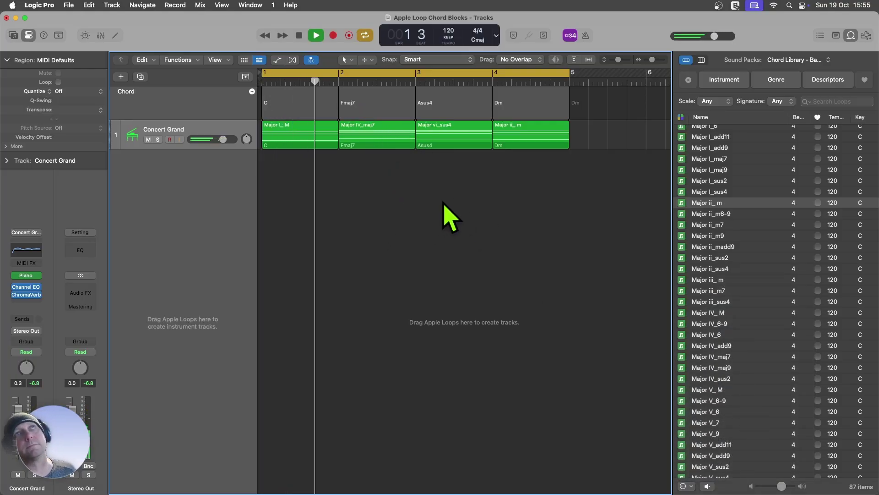
{"action": "key", "text": "space"}
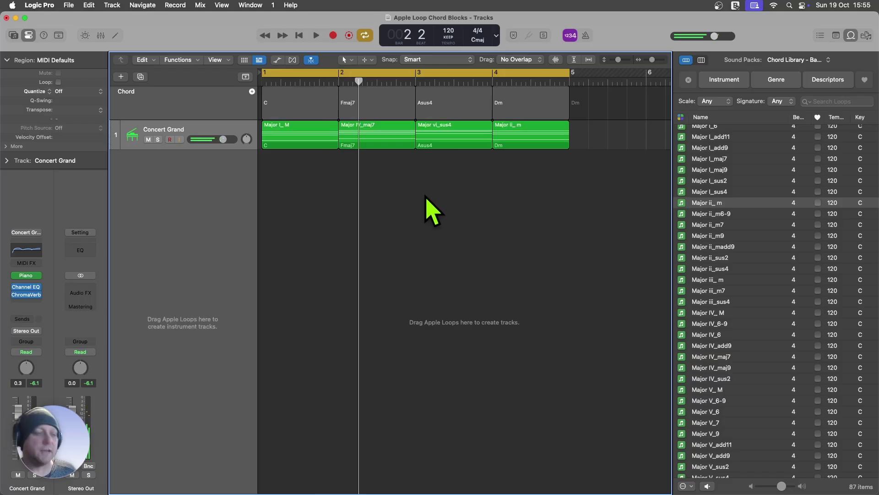
{"action": "key", "text": "Return"}
{"action": "scroll", "coordinate": [710, 256], "scroll_direction": "up", "scroll_amount": 3}
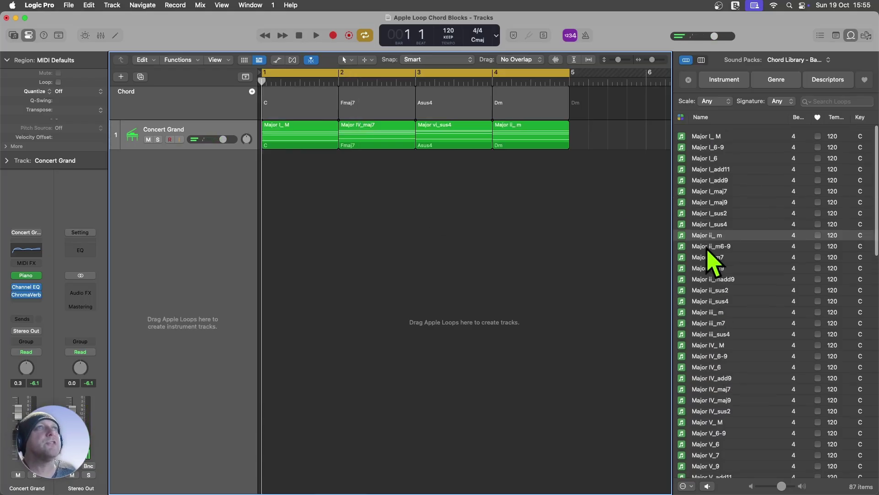
{"action": "left_click", "coordinate": [726, 175]}
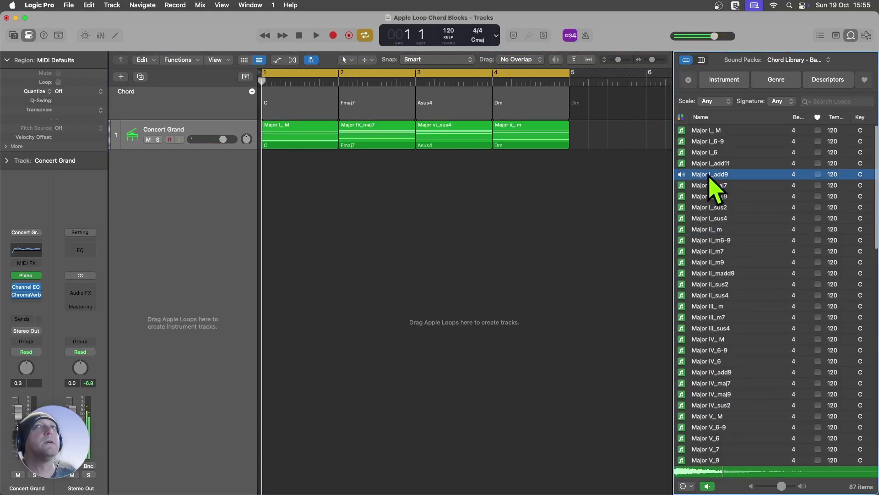
{"action": "left_click", "coordinate": [709, 351]}
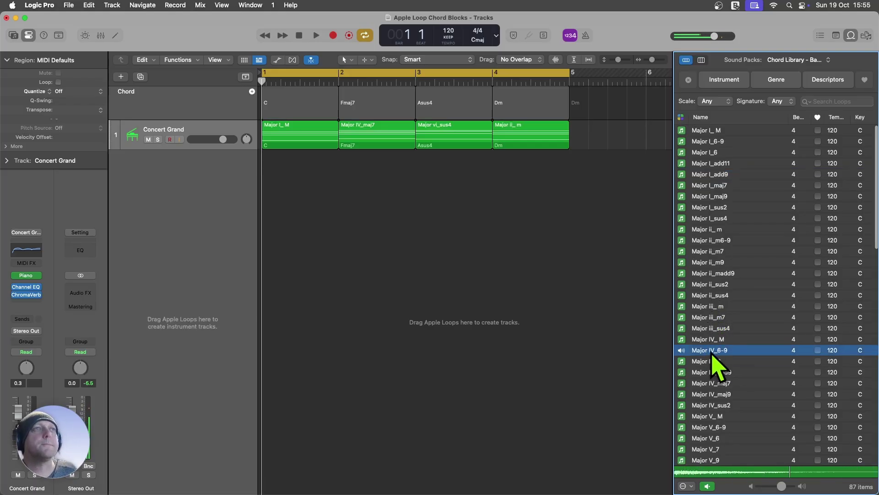
{"action": "key", "text": "space"}
Step: Replace the bar 2 chord with Major IV_6-9 and play the revised progression
{"action": "left_click_drag", "start_coordinate": [715, 361], "coordinate": [362, 147]}
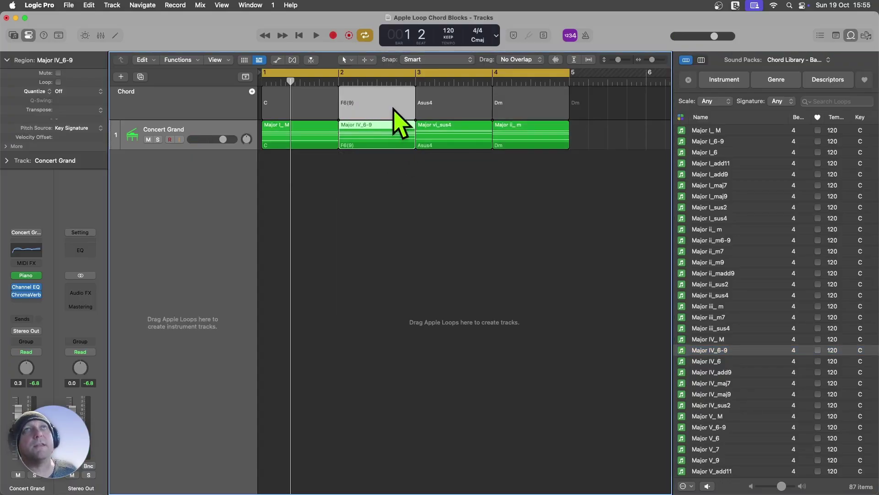
{"action": "left_click", "coordinate": [369, 183]}
{"action": "key", "text": "space"}
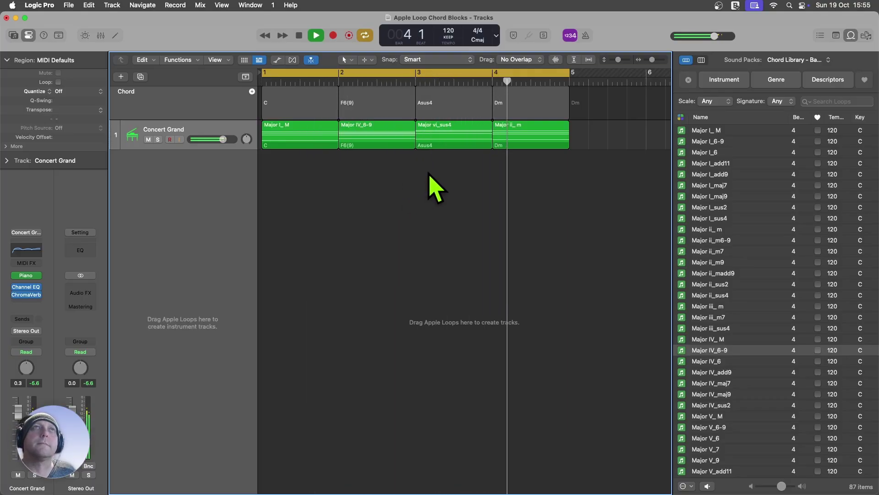
{"action": "key", "text": "space"}
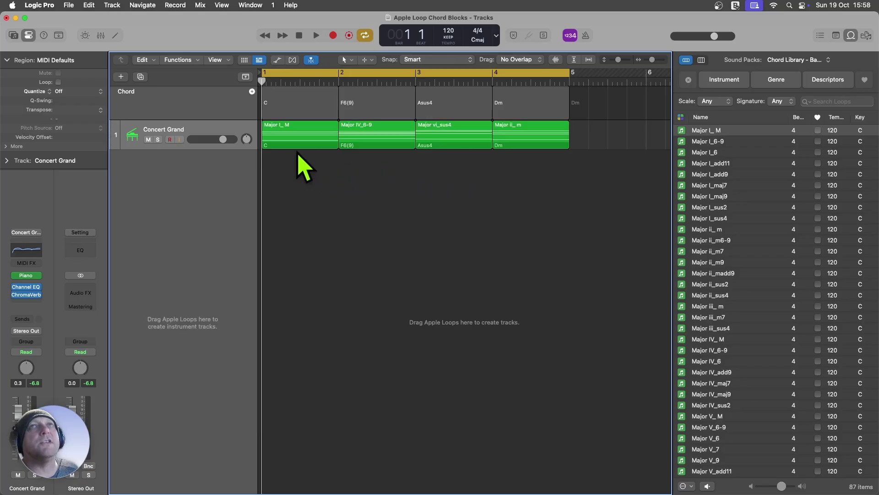
Step: Keep the project key at C Major and play the progression from bar 1
{"action": "left_click", "coordinate": [479, 41]}
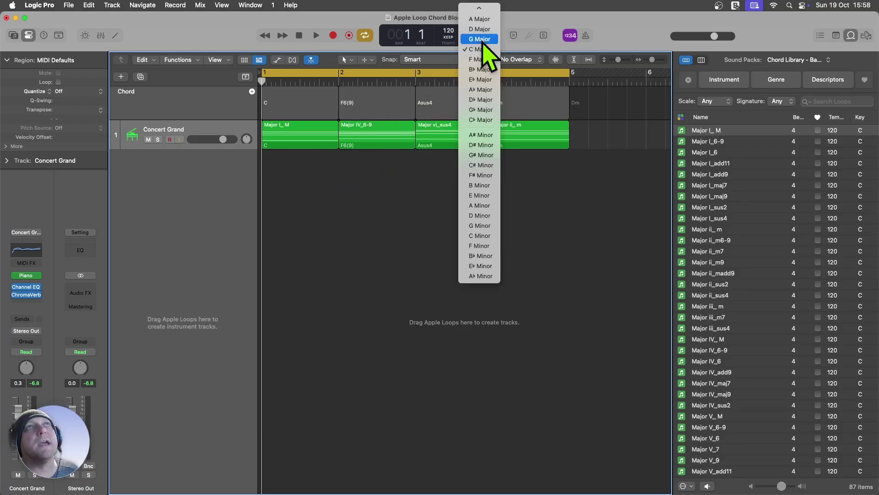
{"action": "left_click", "coordinate": [382, 238]}
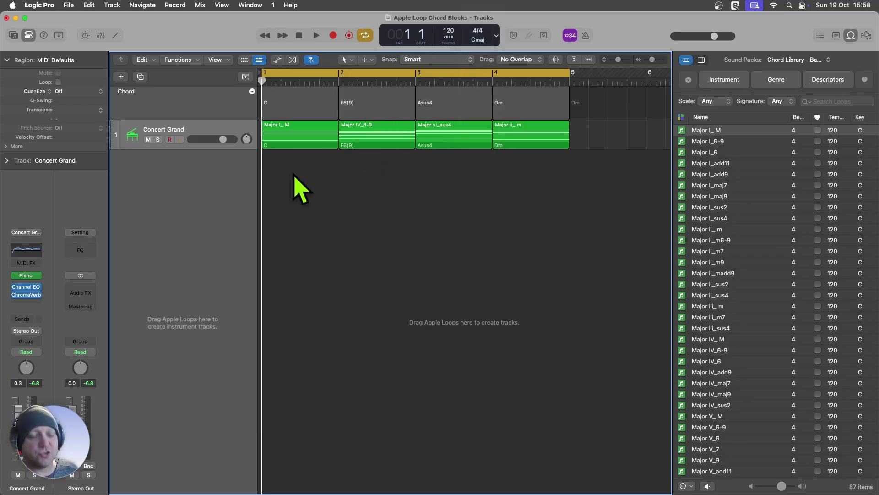
{"action": "key", "text": "space"}
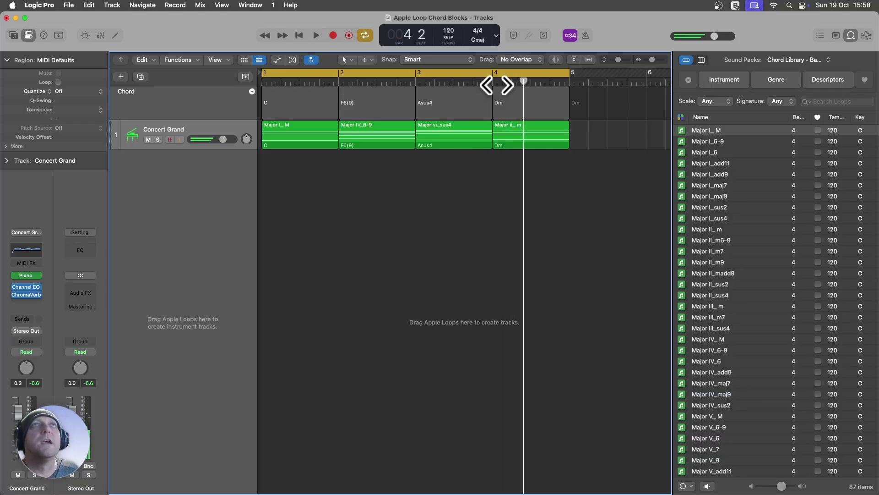
{"action": "key", "text": "Return"}
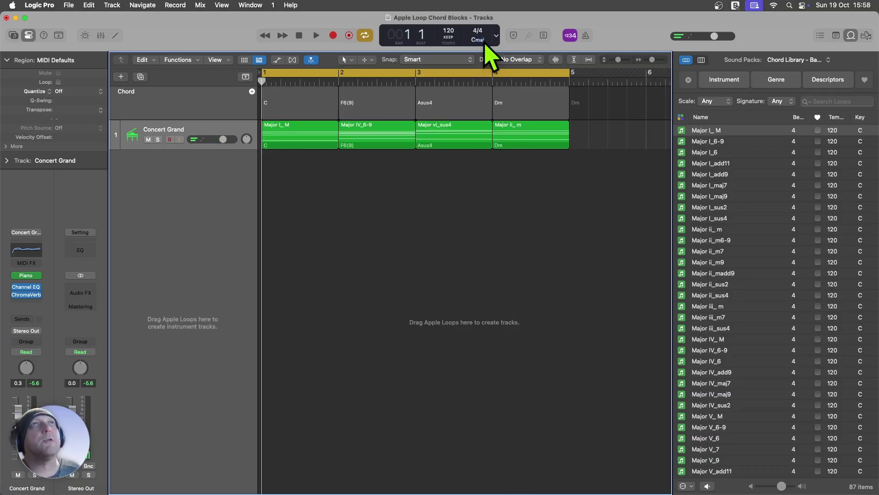
Step: Change the project key to F Major and play the transposed progression
{"action": "left_click", "coordinate": [486, 44]}
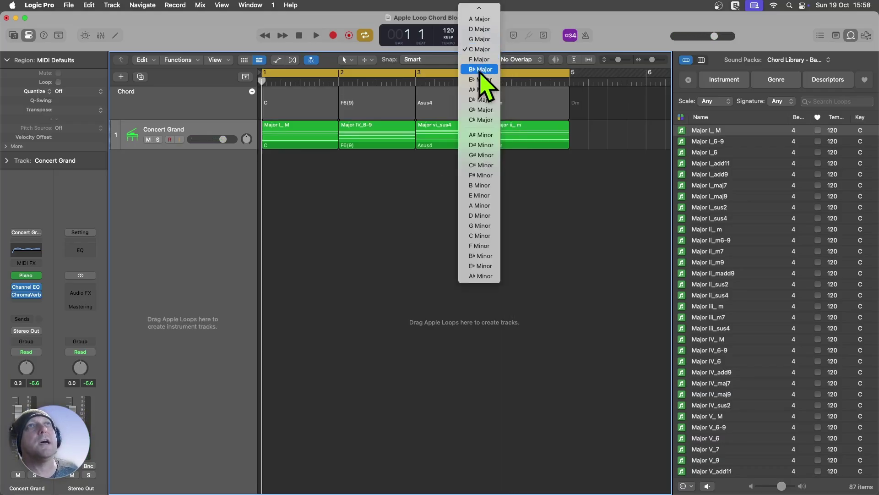
{"action": "left_click", "coordinate": [480, 60]}
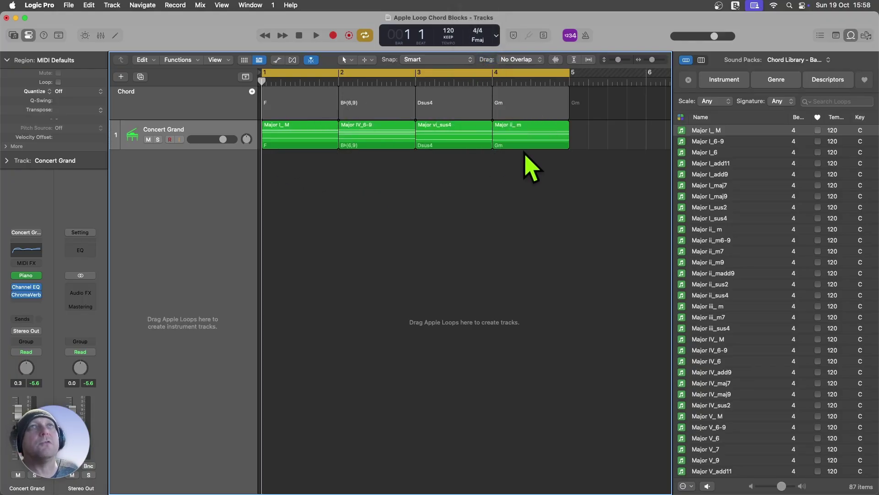
{"action": "key", "text": "space"}
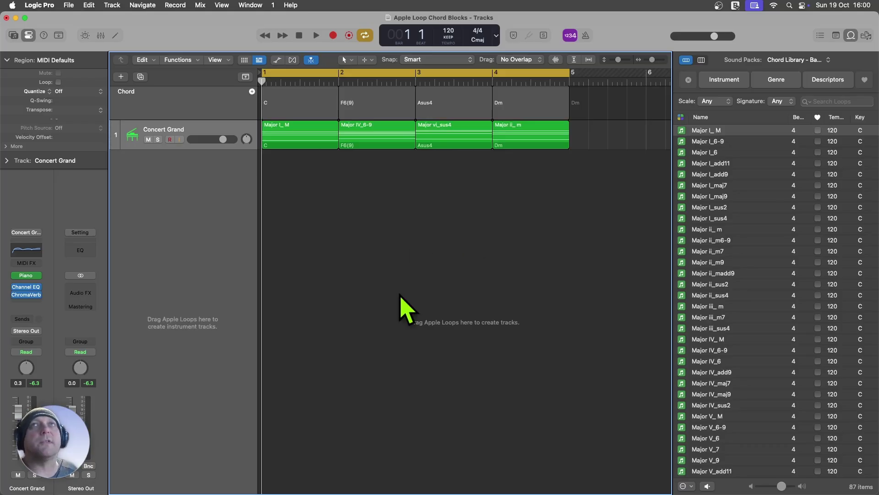
Step: Create a Session Player Keyboard Player track
{"action": "left_click", "coordinate": [121, 77]}
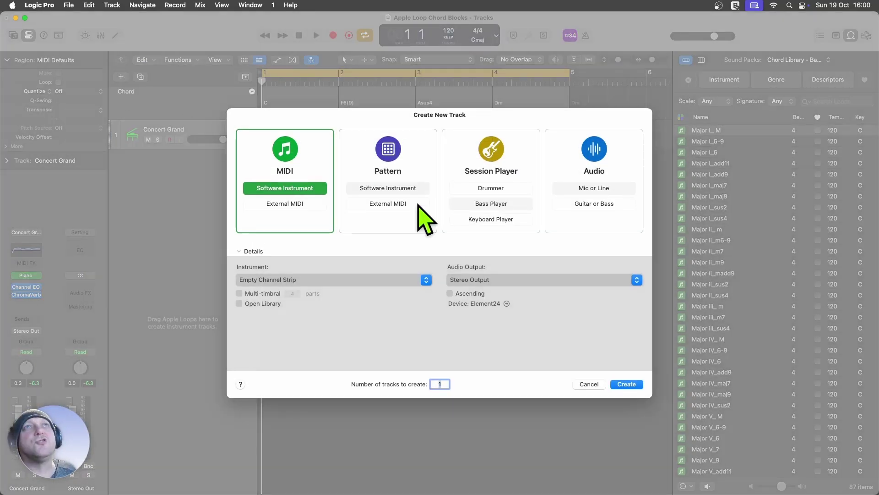
{"action": "left_click", "coordinate": [495, 220]}
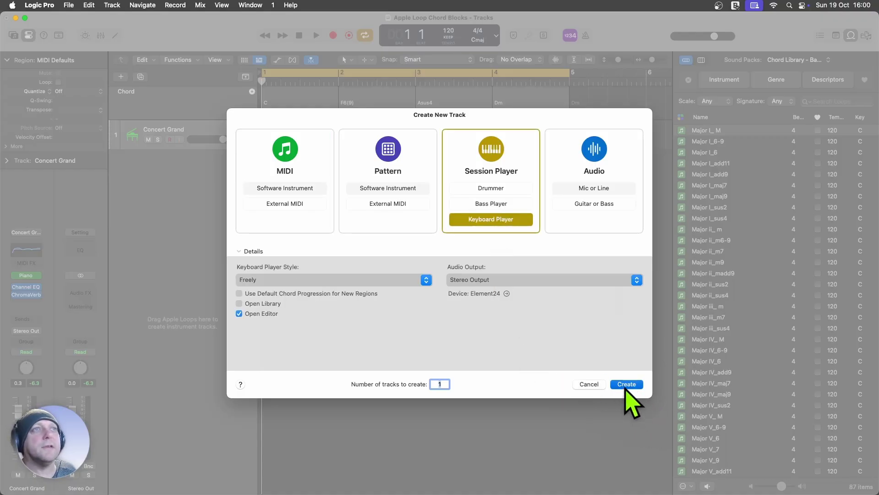
{"action": "left_click", "coordinate": [626, 385]}
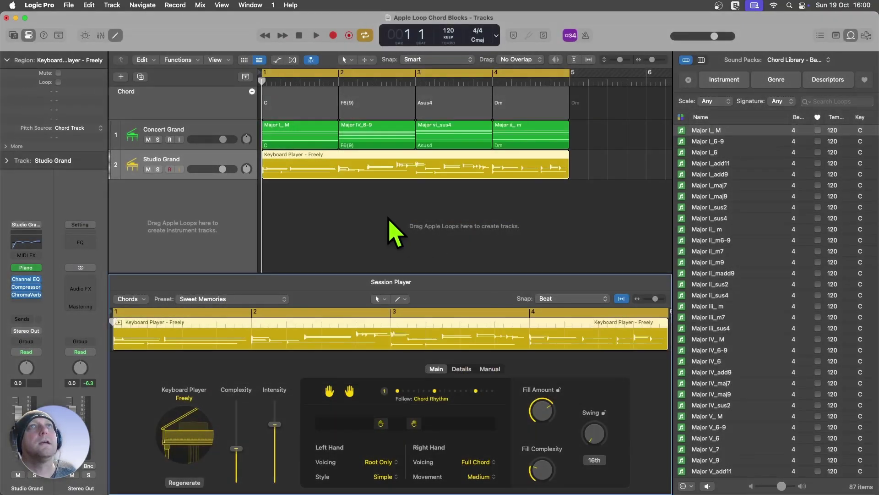
Step: Create a Session Player Bass Player track
{"action": "left_click", "coordinate": [121, 77]}
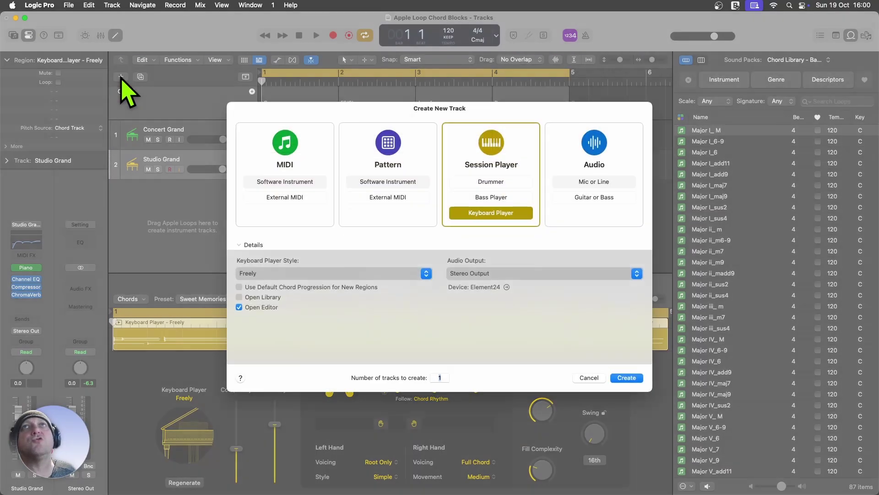
{"action": "left_click", "coordinate": [490, 203]}
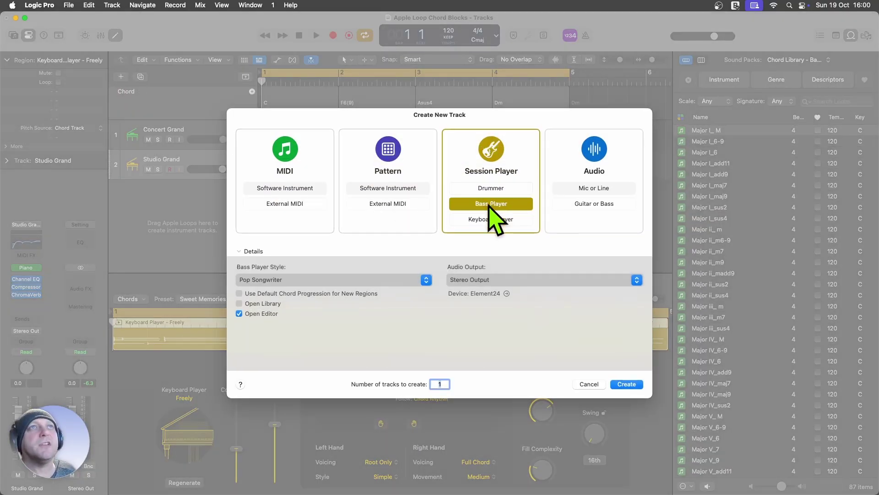
{"action": "left_click", "coordinate": [639, 387]}
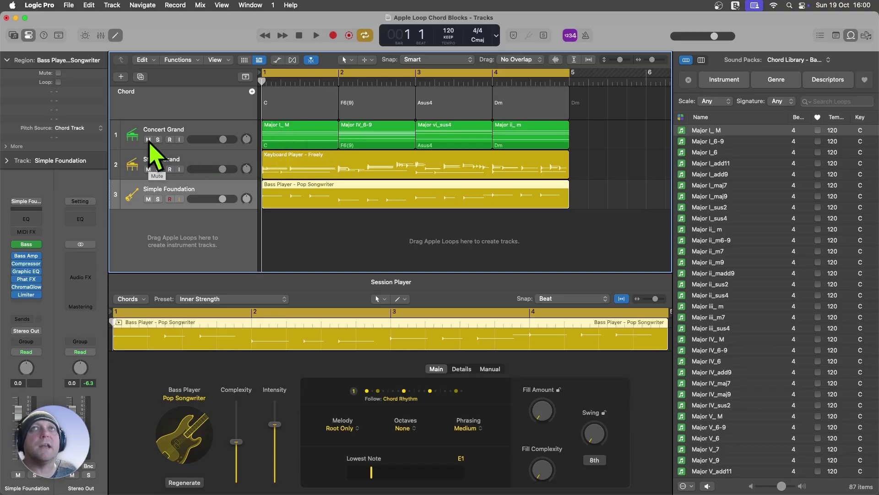
Step: Mute Concert Grand and play back the Studio Grand keyboard and Simple Foundation bass parts
{"action": "left_click", "coordinate": [149, 140]}
{"action": "key", "text": "space"}
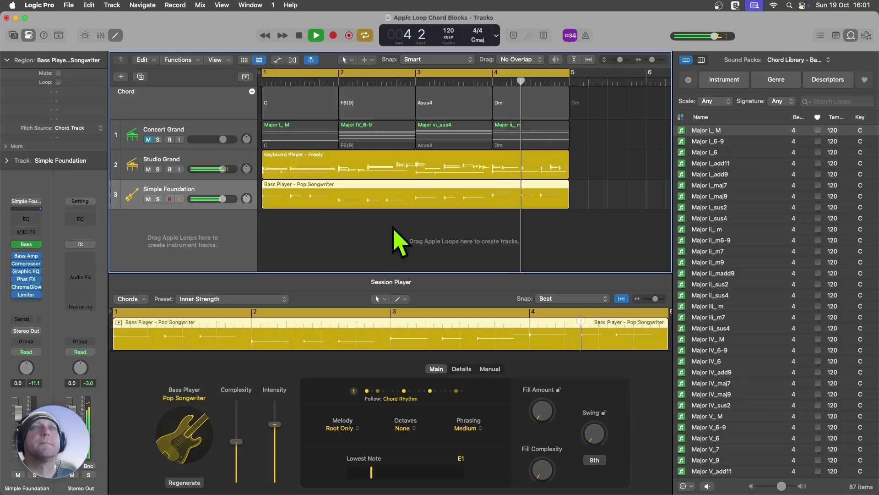
{"action": "key", "text": "Up"}
{"action": "key", "text": "space"}
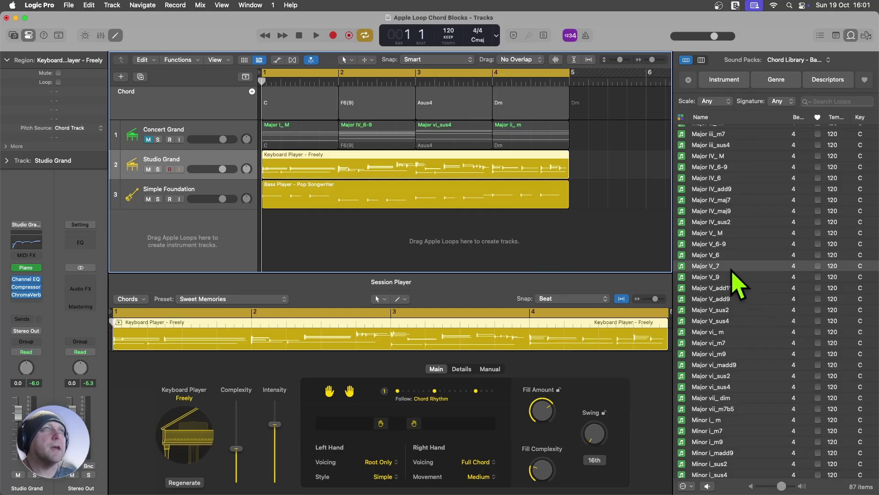
Step: Replace bar 2 with the Major V_7 (G7) loop and bar 4 with the Major vi_m7 (Am7) loop
{"action": "left_click", "coordinate": [709, 267]}
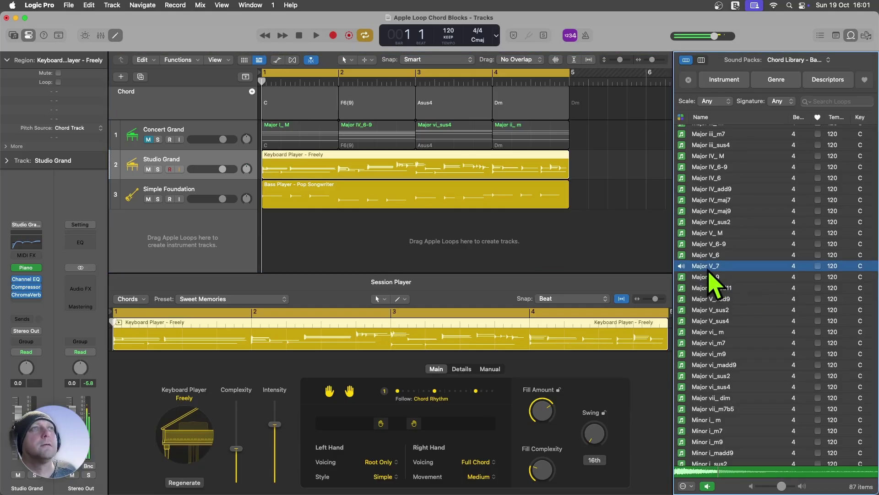
{"action": "left_click_drag", "start_coordinate": [711, 271], "coordinate": [357, 146]}
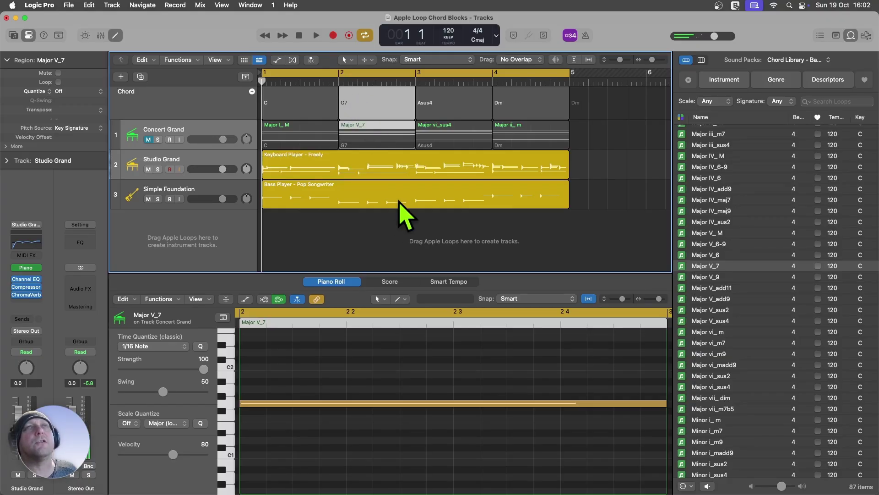
{"action": "key", "text": "space"}
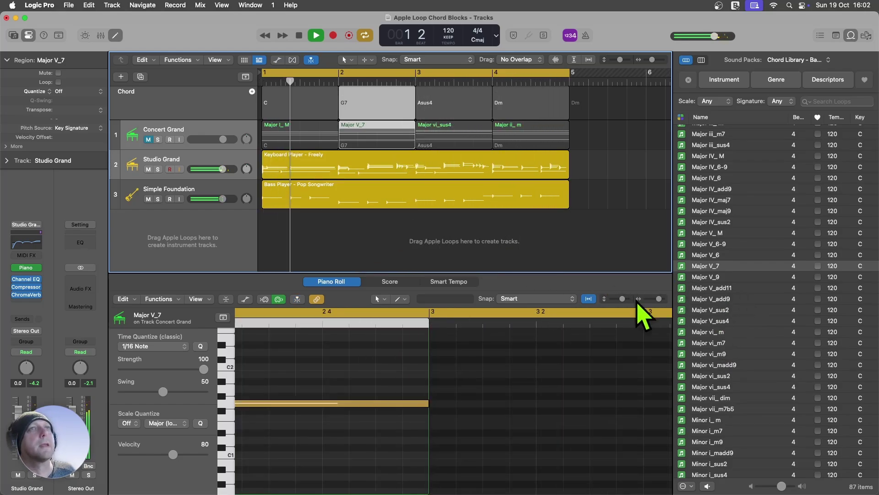
{"action": "left_click", "coordinate": [710, 344]}
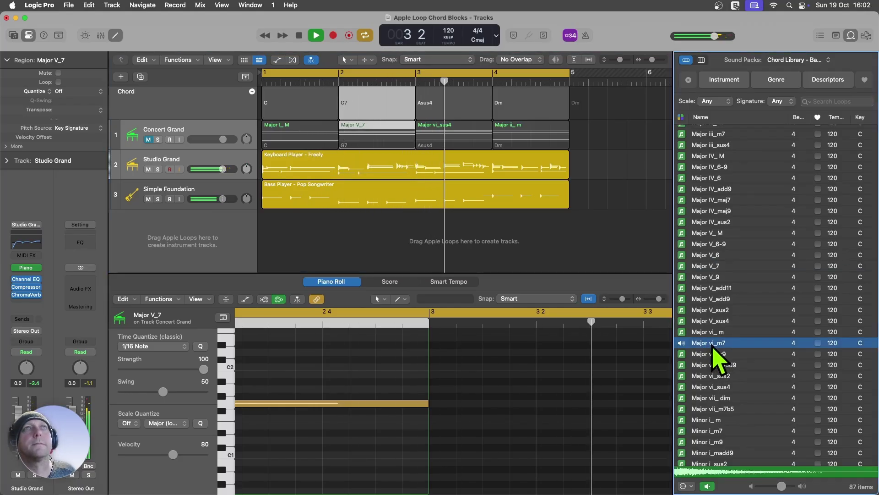
{"action": "left_click_drag", "start_coordinate": [713, 347], "coordinate": [506, 143]}
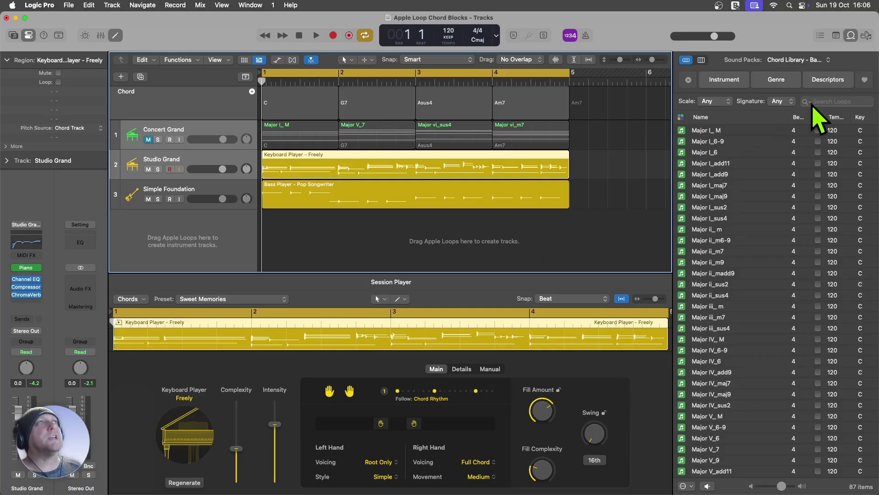
{"action": "scroll", "coordinate": [720, 251], "scroll_direction": "down", "scroll_amount": 10}
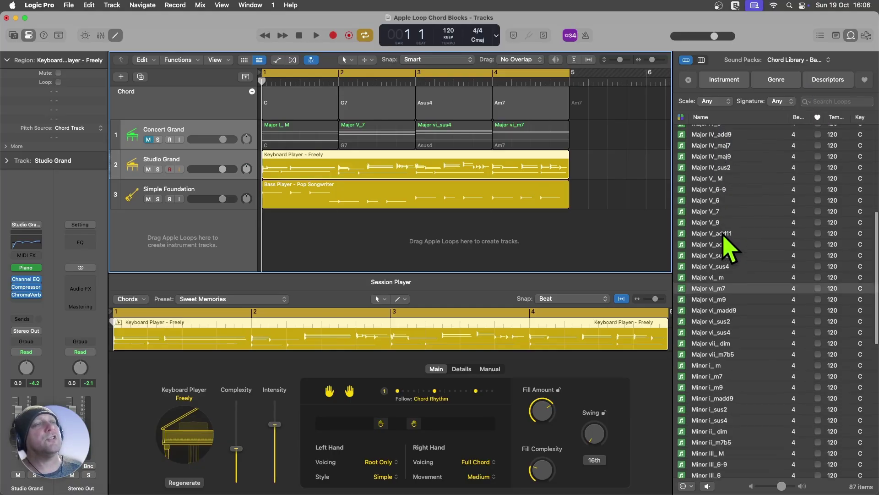
{"action": "scroll", "coordinate": [720, 230], "scroll_direction": "up", "scroll_amount": 10}
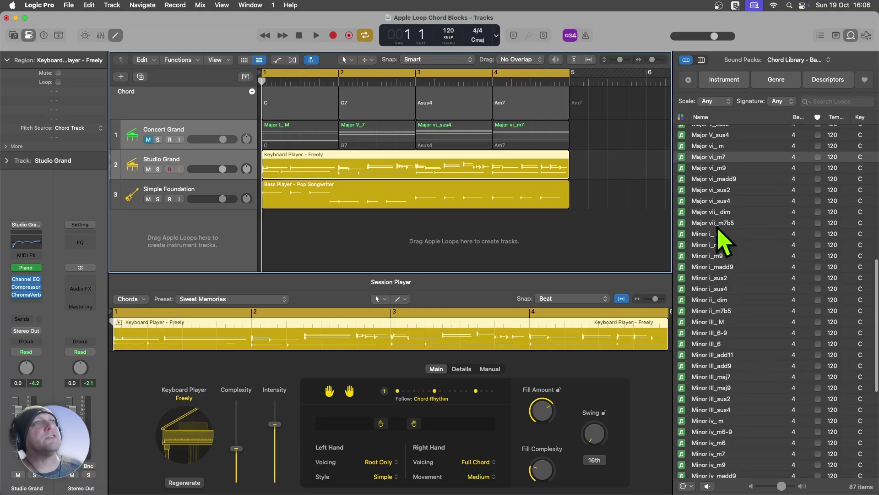
{"action": "scroll", "coordinate": [710, 183], "scroll_direction": "down", "scroll_amount": 20}
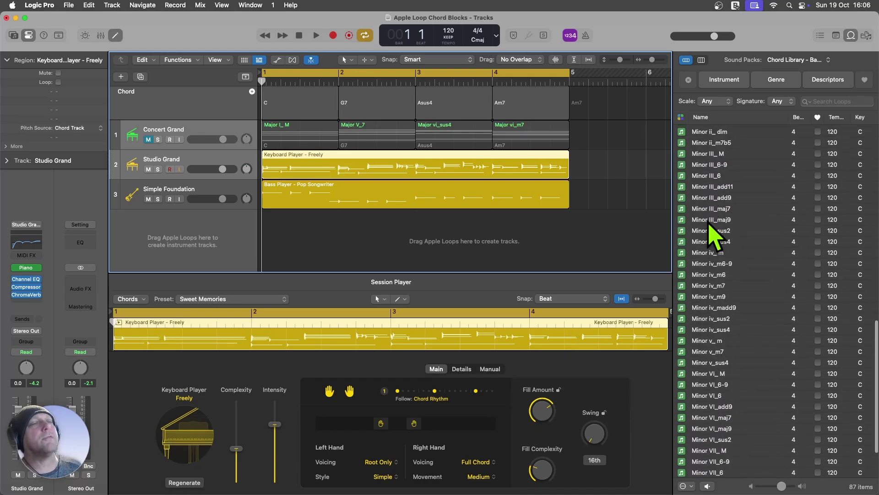
{"action": "scroll", "coordinate": [711, 231], "scroll_direction": "up", "scroll_amount": 20}
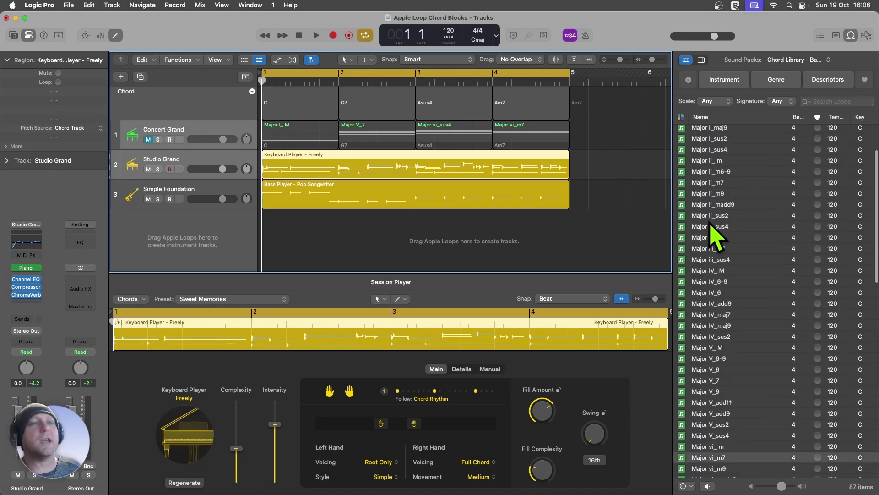
{"action": "left_click", "coordinate": [834, 102]}
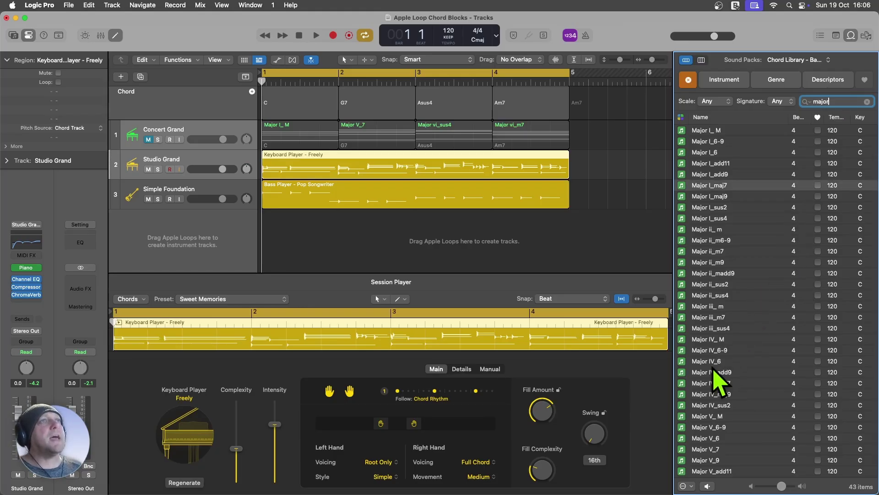
{"action": "scroll", "coordinate": [715, 366], "scroll_direction": "down", "scroll_amount": 5}
{"action": "scroll", "coordinate": [714, 371], "scroll_direction": "up", "scroll_amount": 5}
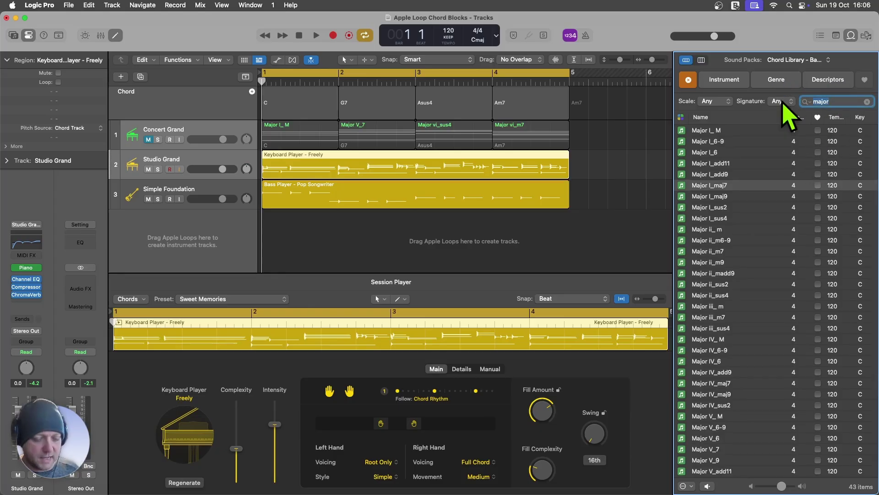
{"action": "type", "text": "r"}
{"action": "scroll", "coordinate": [741, 229], "scroll_direction": "down", "scroll_amount": 5}
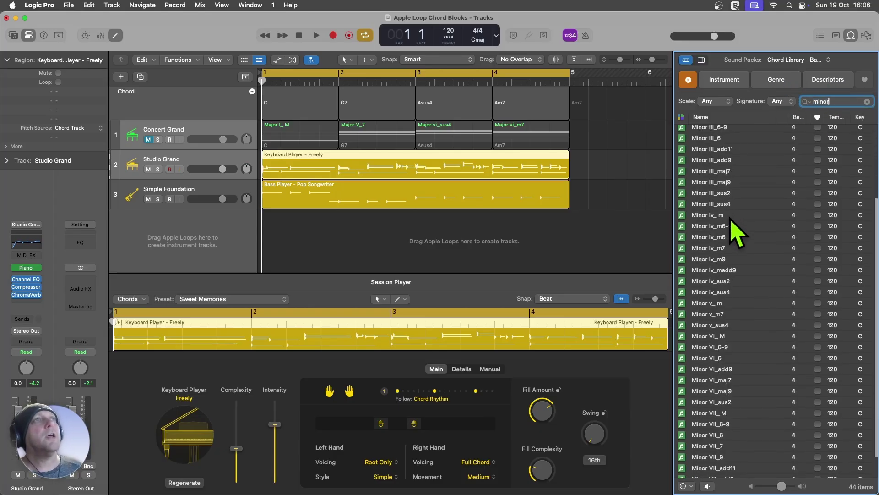
{"action": "scroll", "coordinate": [742, 243], "scroll_direction": "up", "scroll_amount": 5}
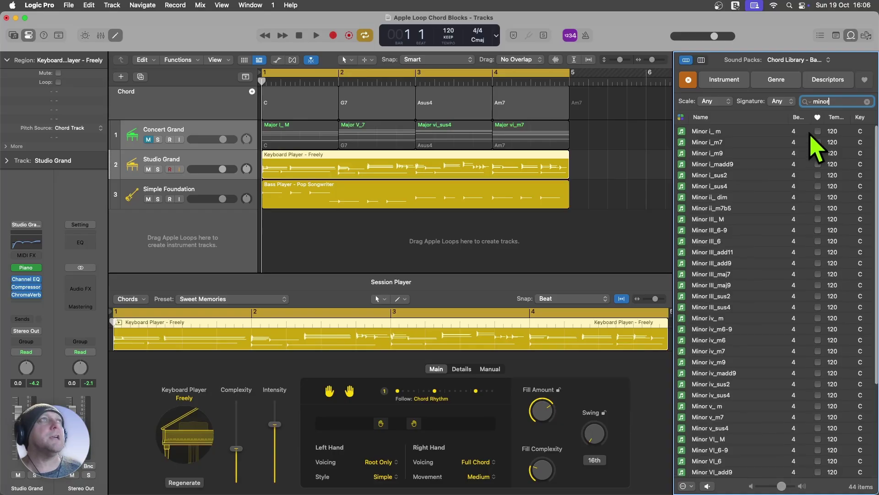
{"action": "left_click", "coordinate": [867, 101]}
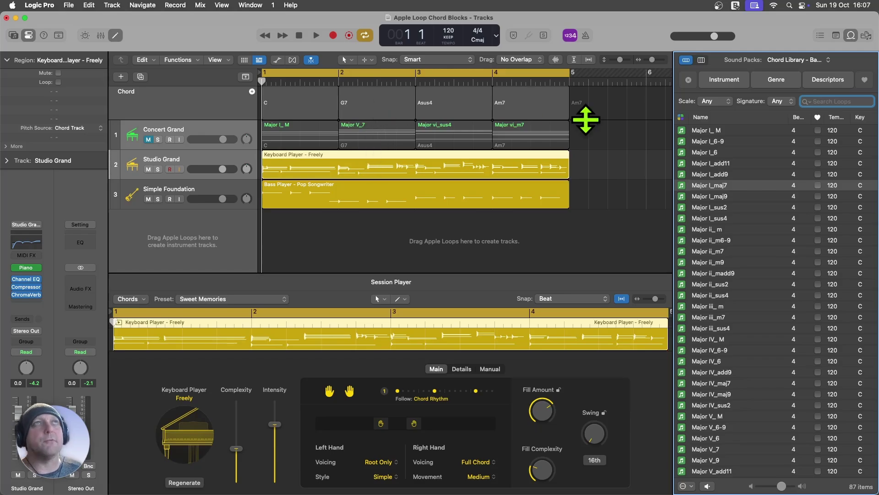
Step: Add the Major iii_m (Em) loop at bar 5 and split it at 5.3, including its notes
{"action": "left_click", "coordinate": [710, 262]}
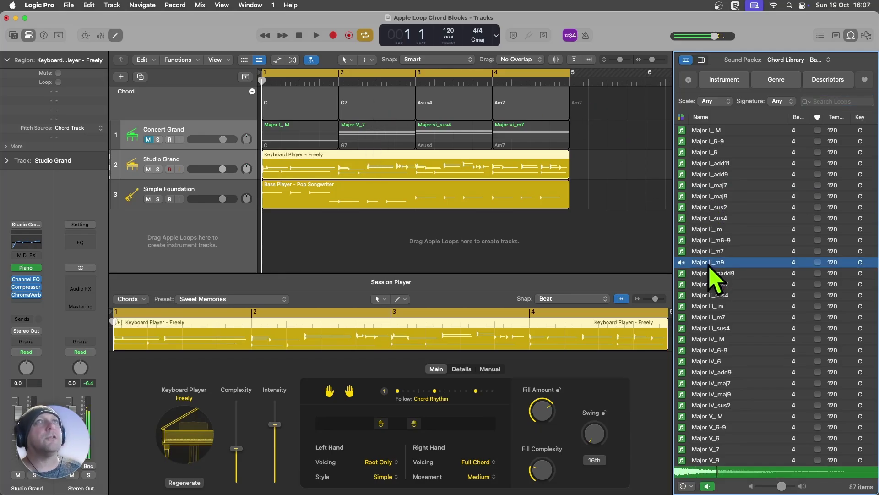
{"action": "left_click", "coordinate": [712, 307]}
{"action": "left_click_drag", "start_coordinate": [715, 308], "coordinate": [592, 146]}
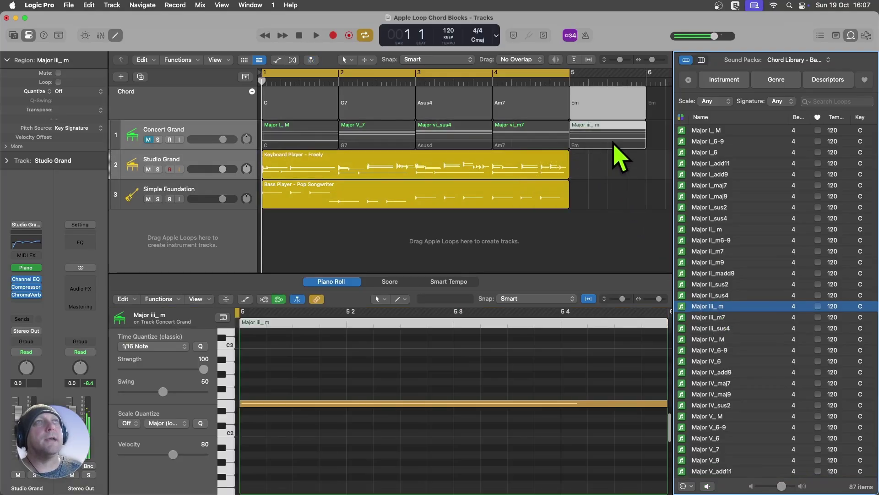
{"action": "left_click", "coordinate": [606, 81]}
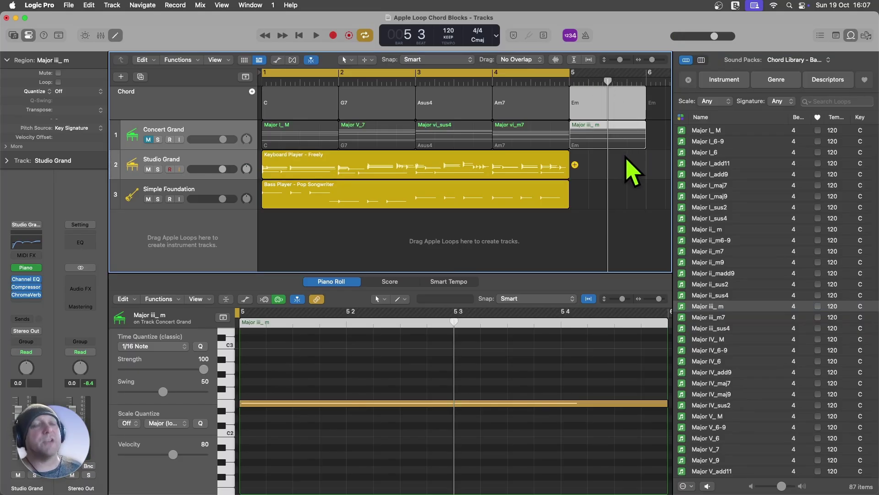
{"action": "left_click_drag", "start_coordinate": [628, 149], "coordinate": [616, 139]}
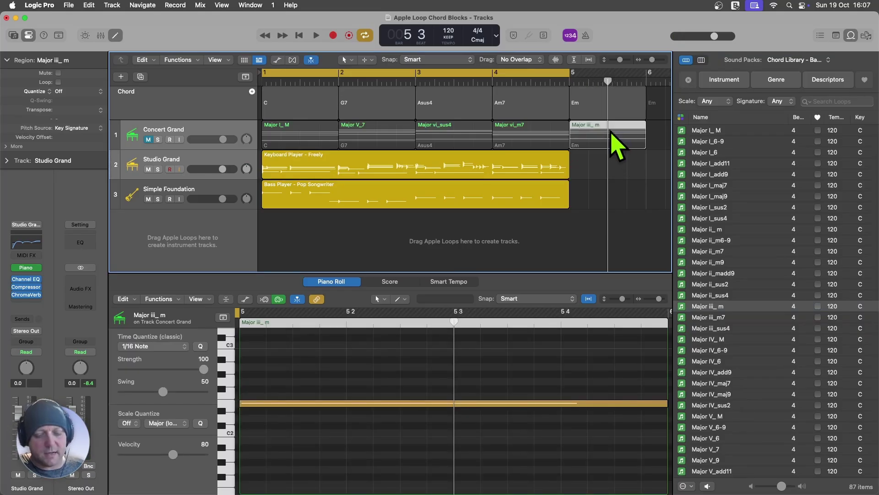
{"action": "key", "text": "super+t"}
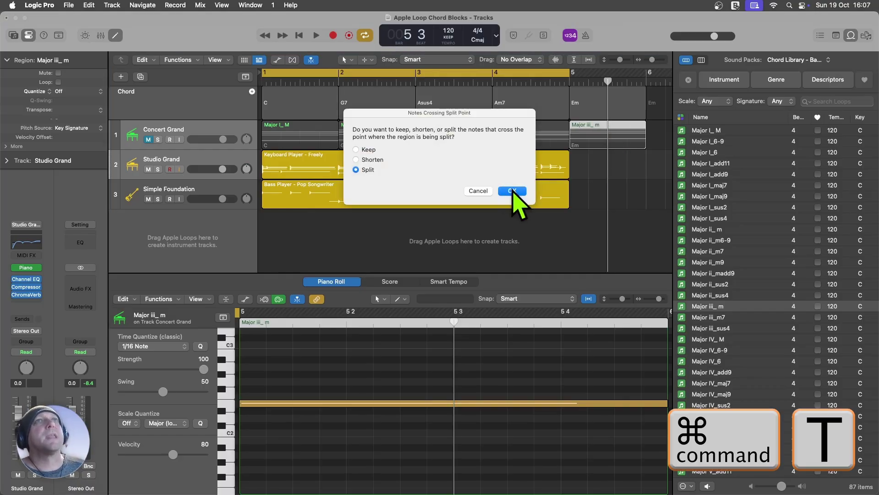
{"action": "left_click", "coordinate": [512, 191]}
Step: Move the first Em half to bar 2 beat 3 and delete the leftover half
{"action": "left_click", "coordinate": [628, 186]}
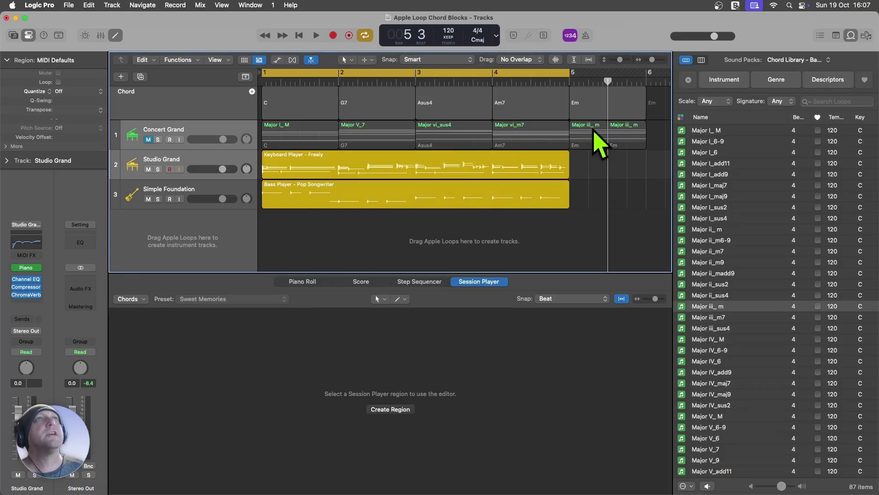
{"action": "left_click", "coordinate": [590, 138]}
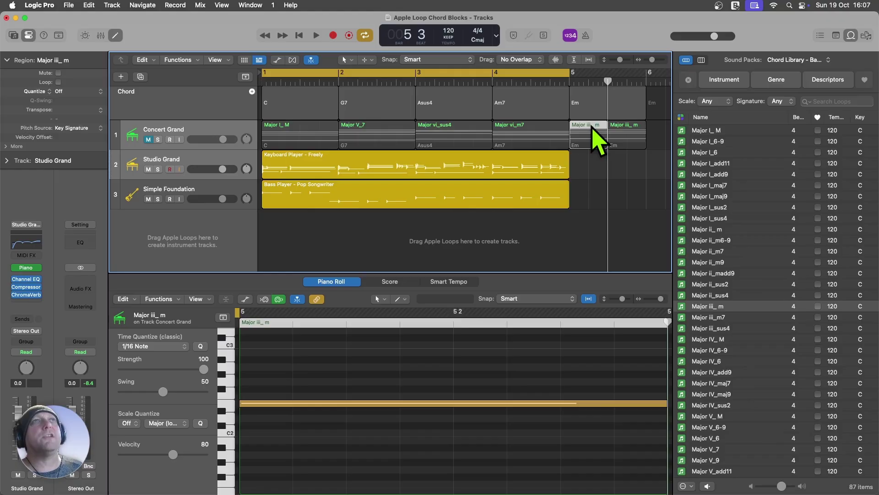
{"action": "left_click_drag", "start_coordinate": [592, 127], "coordinate": [400, 129]}
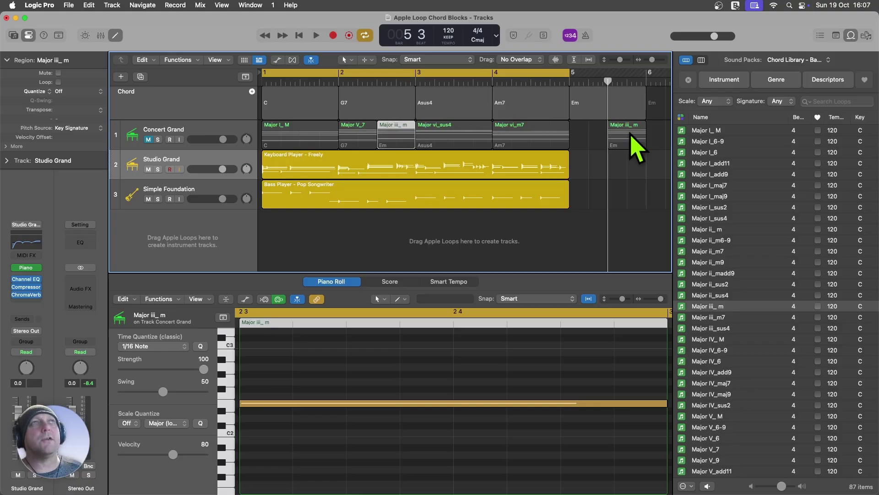
{"action": "left_click", "coordinate": [630, 134]}
{"action": "key", "text": "Delete"}
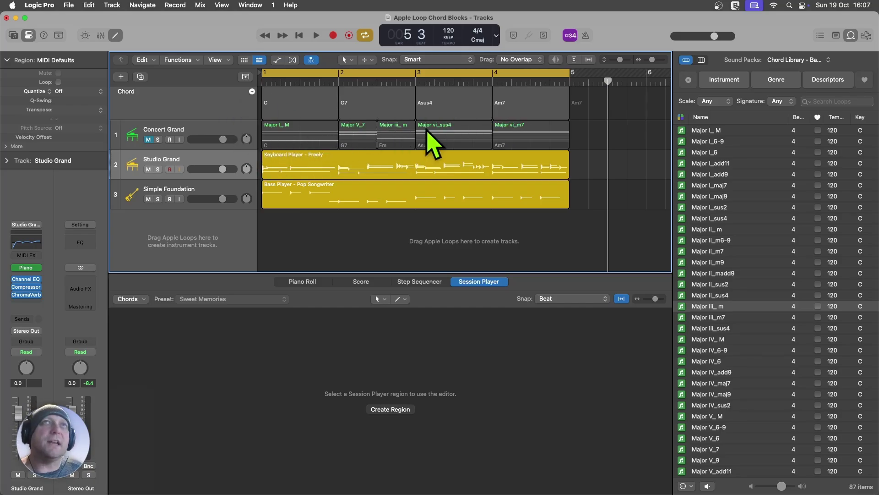
Step: Paste the chords of all Concert Grand regions to the global chord track
{"action": "left_click", "coordinate": [236, 130]}
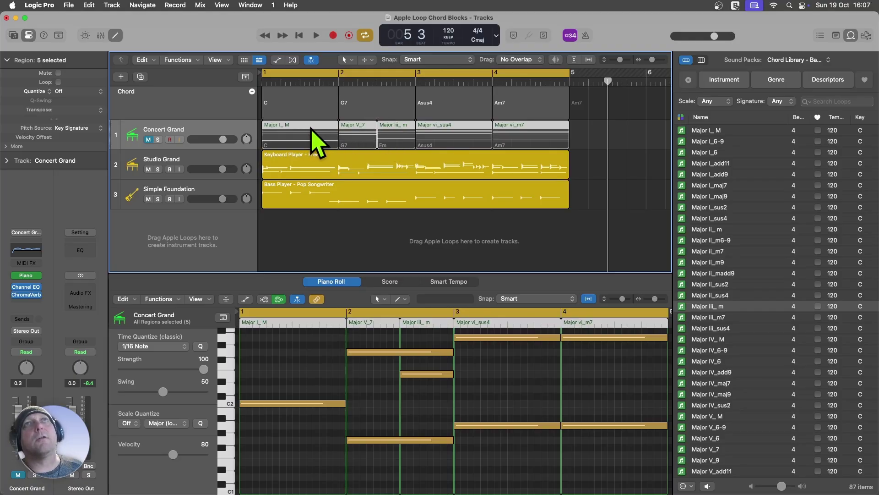
{"action": "right_click", "coordinate": [311, 130]}
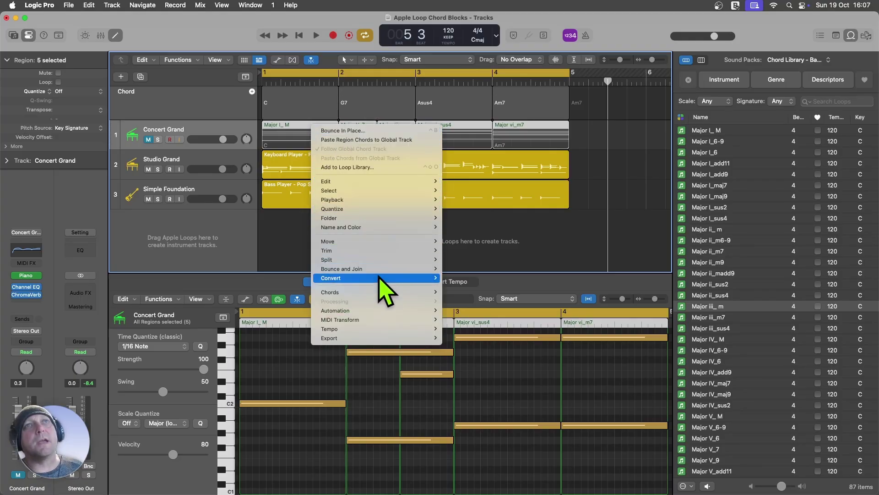
{"action": "mouse_move", "coordinate": [383, 290]}
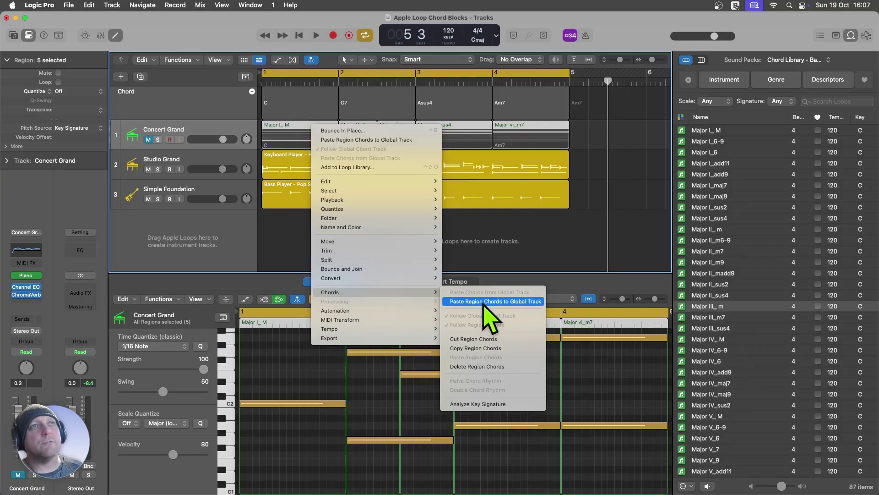
{"action": "left_click", "coordinate": [499, 302]}
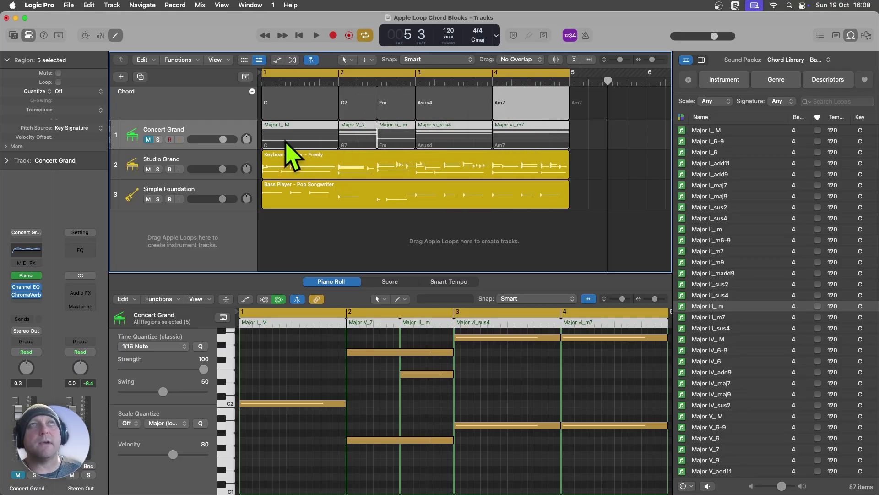
{"action": "left_click", "coordinate": [328, 242]}
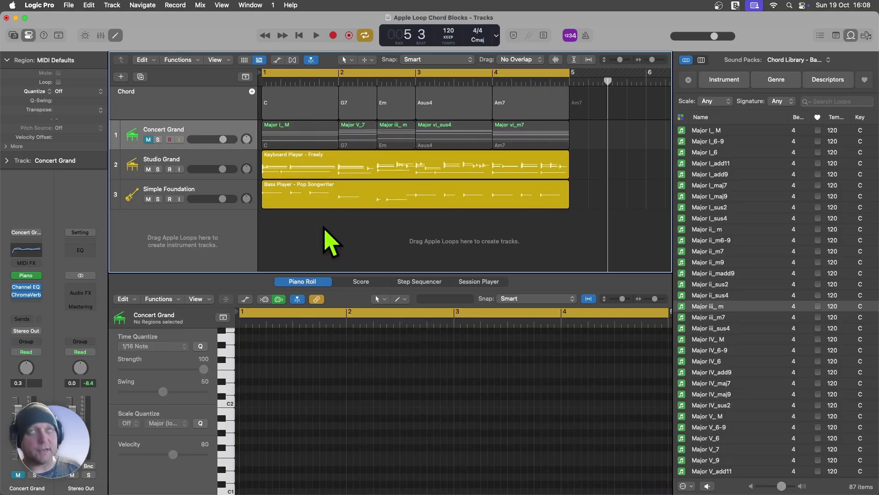
{"action": "key", "text": "space"}
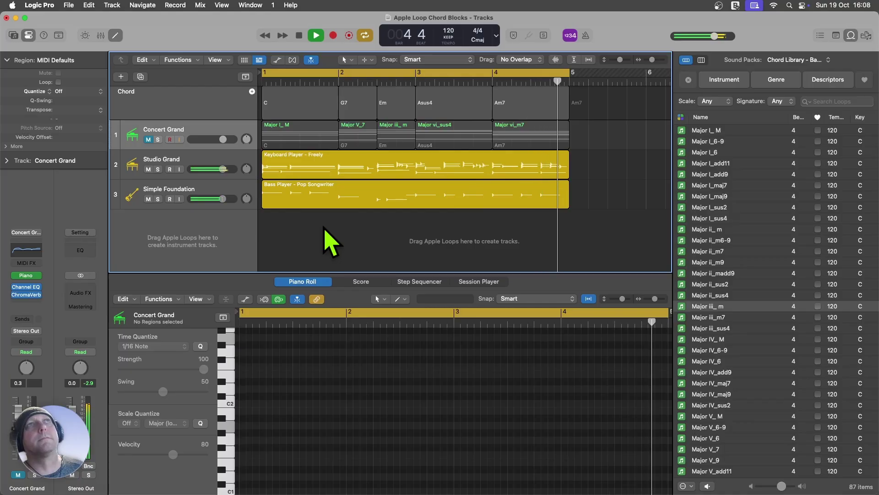
{"action": "key", "text": "space"}
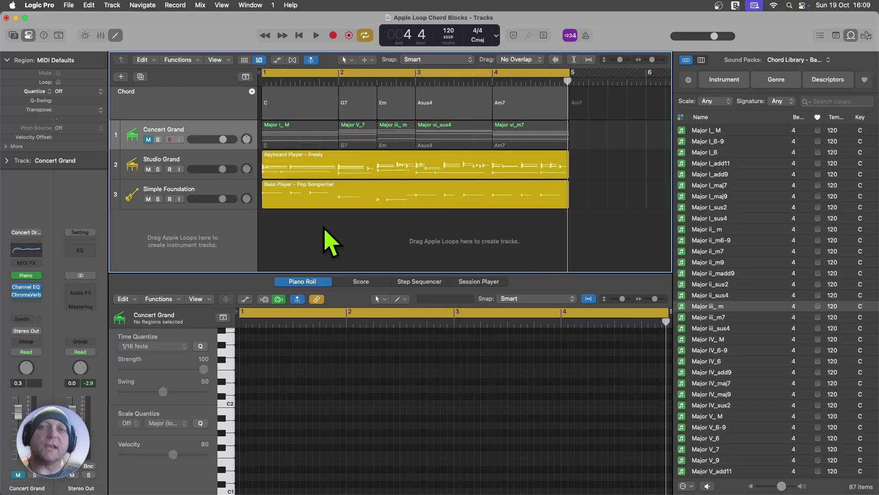